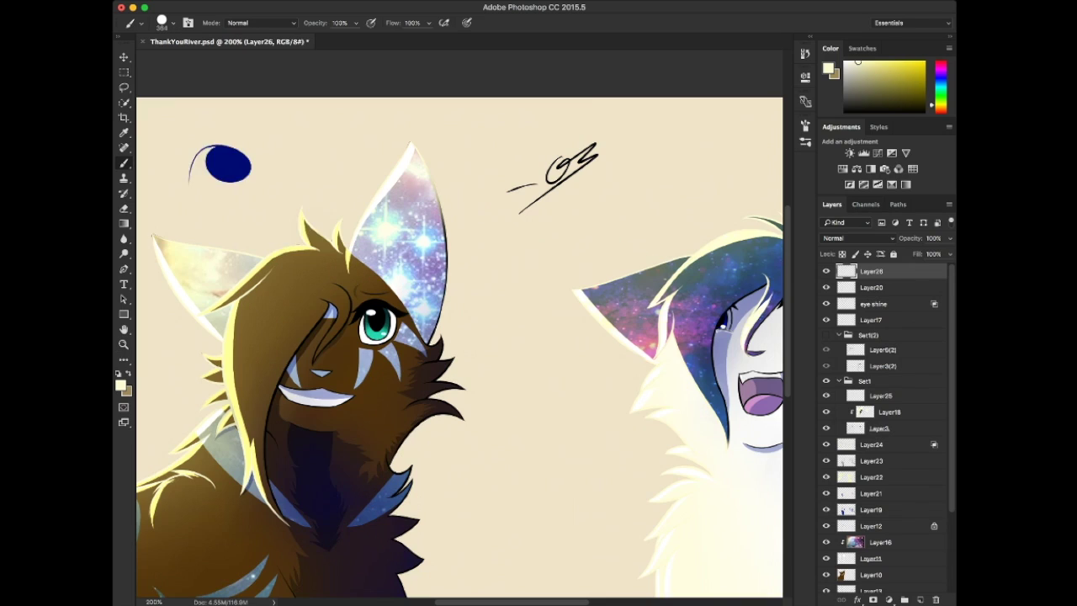
- Paint a flat green ground across the lower third of the canvas on a new layer above Layer7
key("super+minus")
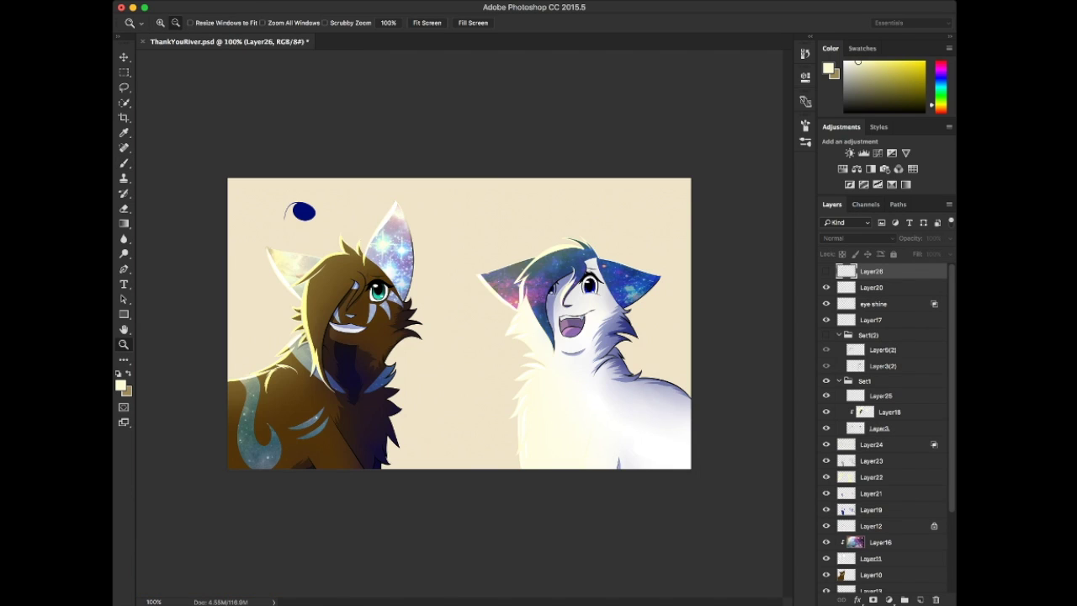
scroll(884, 421, "down", 5)
left_click(870, 551)
key("b")
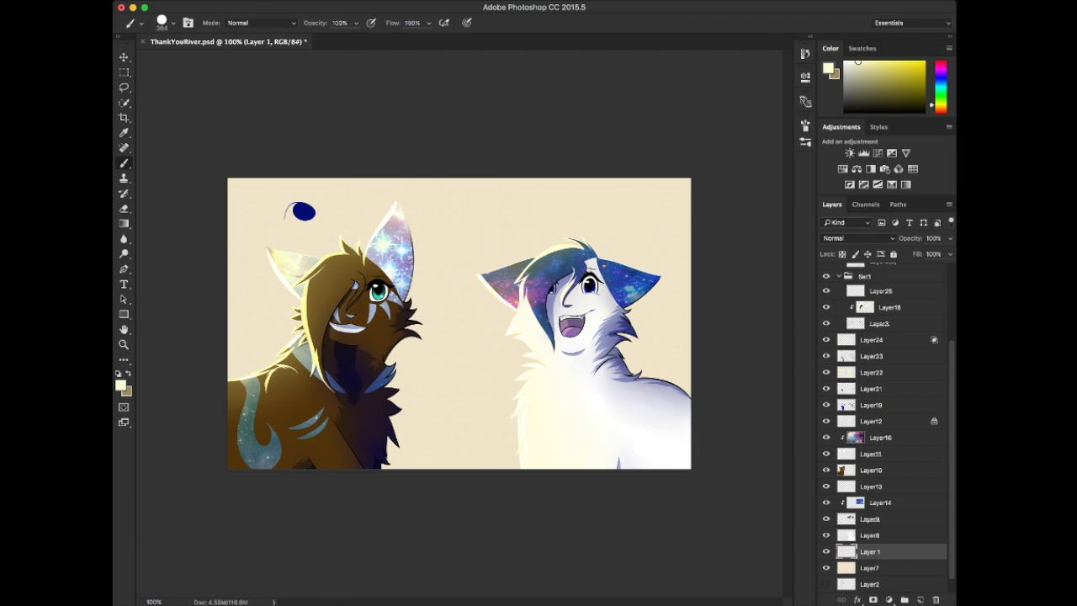
key("i")
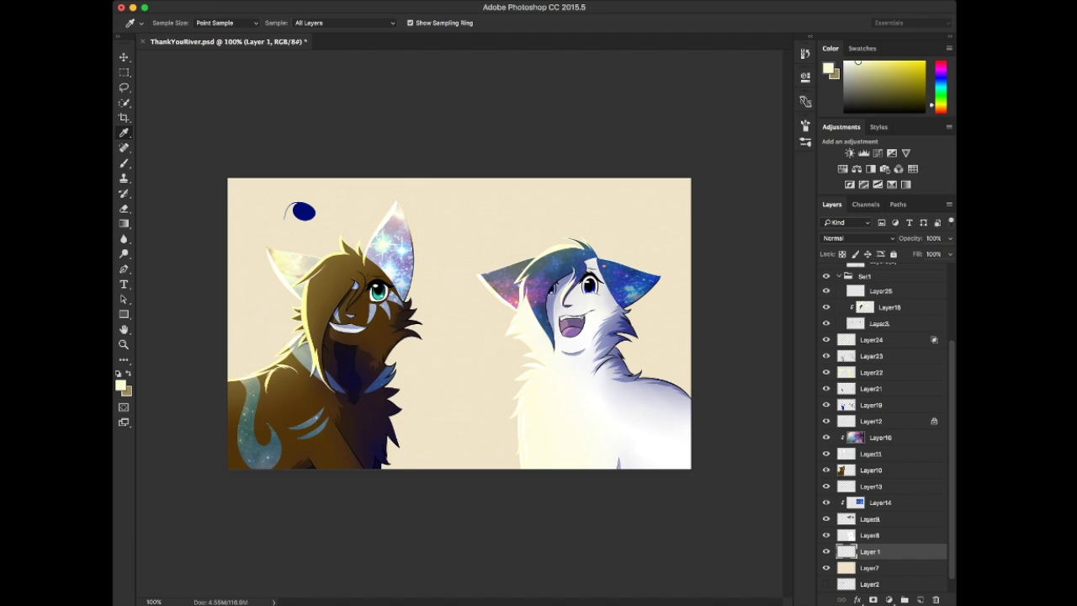
key("b")
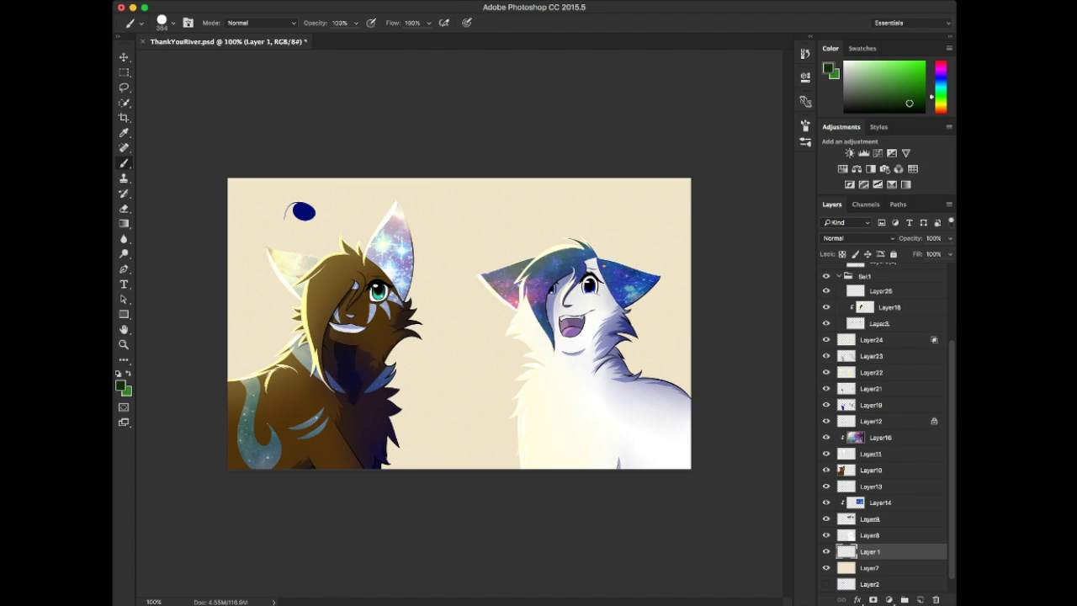
key("c")
key("b")
left_click_drag(395, 421, 681, 421)
- Add another layer above the ground and paint dark green grass blades over it with a grass brush
key("ctrl+shift+alt+n")
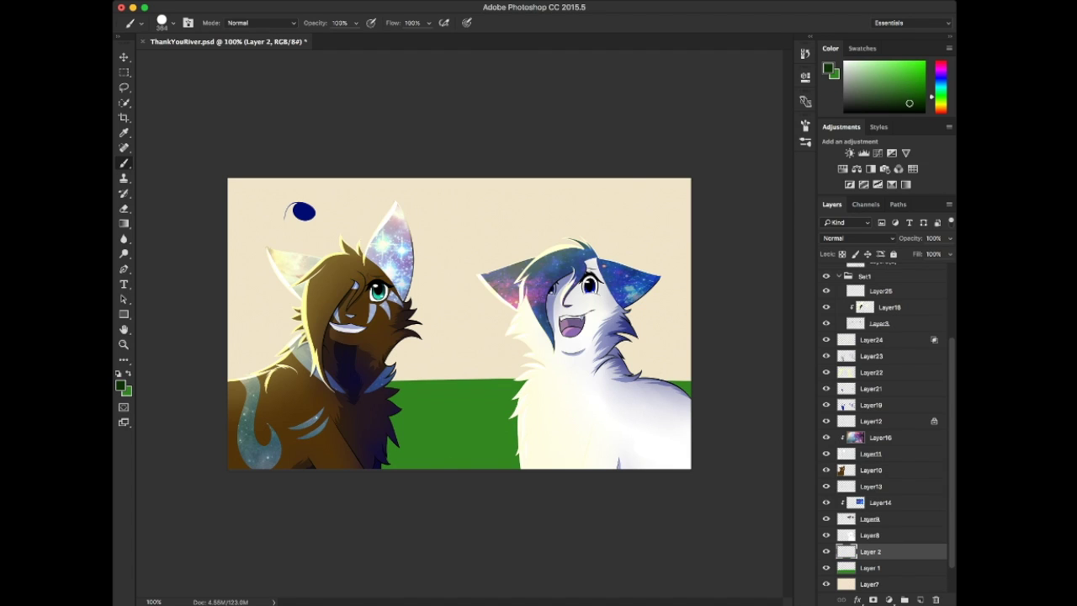
mouse_move(396, 455)
left_mouse_down()
mouse_move(513, 429)
mouse_move(395, 375)
mouse_move(681, 374)
left_mouse_up()
mouse_move(513, 396)
left_mouse_down()
mouse_move(404, 437)
mouse_move(505, 412)
mouse_move(399, 395)
mouse_move(454, 429)
left_mouse_up()
mouse_move(404, 458)
left_mouse_down()
mouse_move(488, 404)
mouse_move(454, 458)
mouse_move(657, 368)
mouse_move(475, 378)
left_mouse_up()
left_click_drag(451, 433, 412, 445)
- Fill in the grass behind both characters while their base layers, Layer8 and Layer10, are temporarily hidden
left_click(825, 536)
left_click(826, 469)
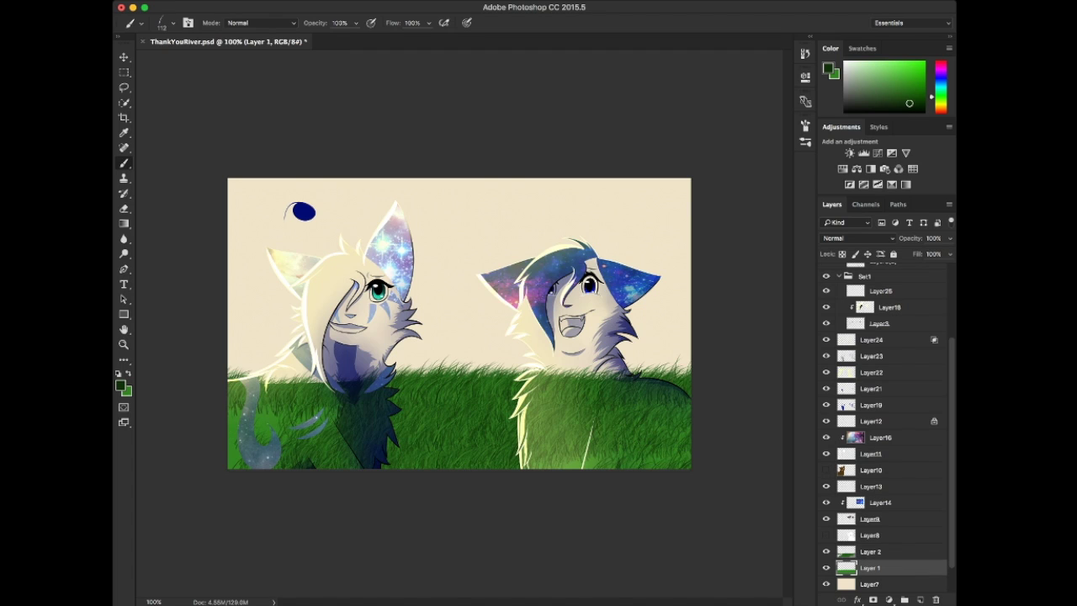
mouse_move(318, 400)
left_mouse_down()
mouse_move(236, 454)
mouse_move(320, 375)
mouse_move(328, 461)
left_mouse_up()
mouse_move(441, 396)
left_mouse_down()
mouse_move(405, 421)
mouse_move(269, 375)
mouse_move(335, 414)
left_mouse_up()
left_click_drag(298, 461, 330, 458)
left_click_drag(602, 404, 644, 421)
left_click_drag(505, 446, 421, 421)
left_click(826, 535)
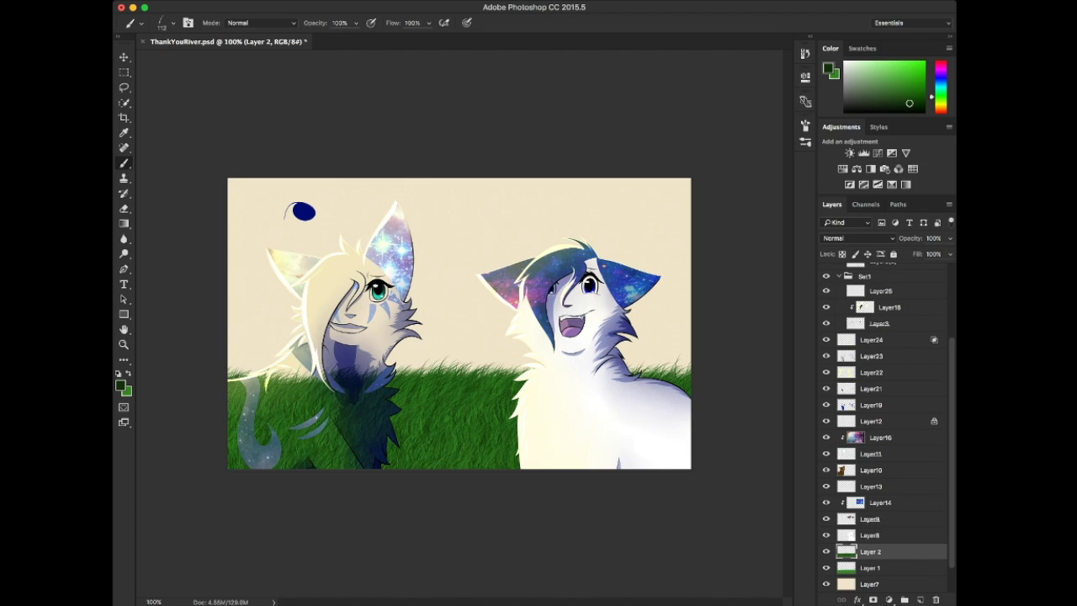
left_click(825, 470)
- Try to cut the pale yellow sun from Layer26 and place it on its own layer above the brown character
scroll(883, 421, "up", 5)
left_click(826, 271)
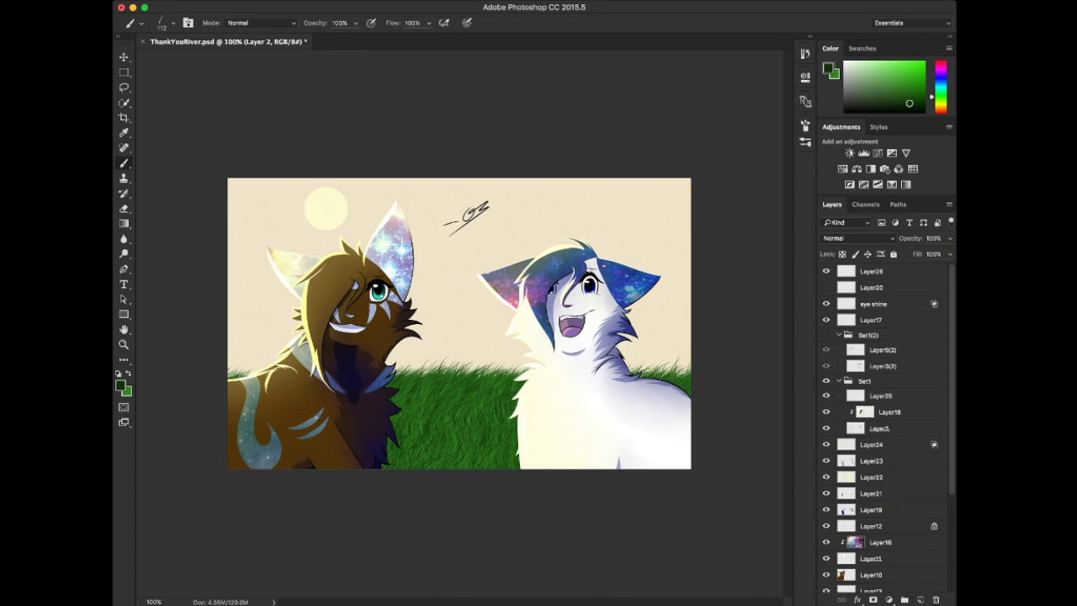
left_click(875, 271)
key("l")
key("ctrl+x")
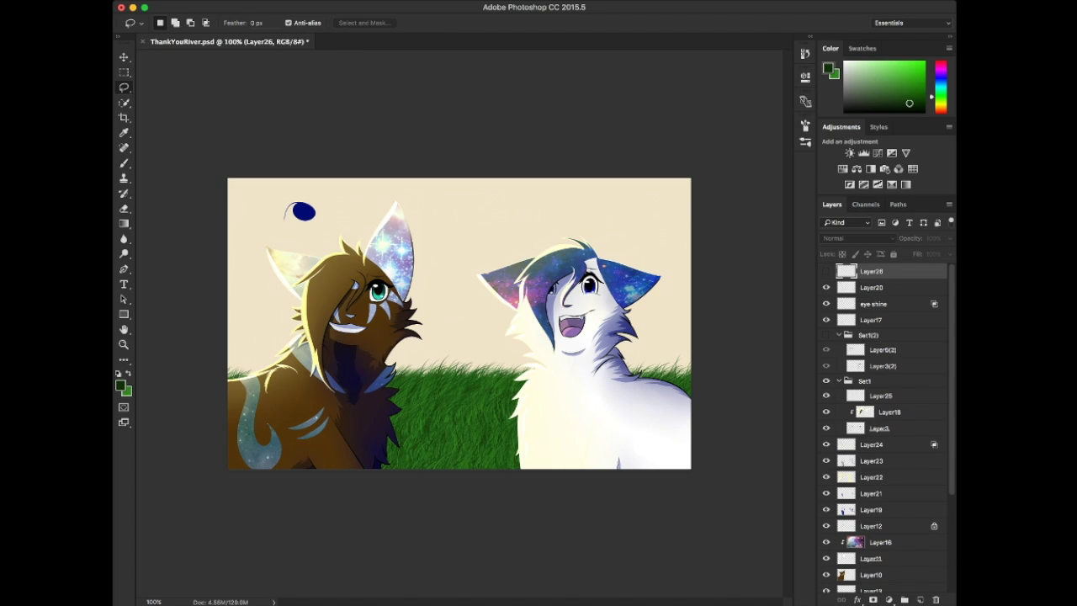
key("ctrl+v")
key("v")
left_click_drag(459, 323, 327, 212)
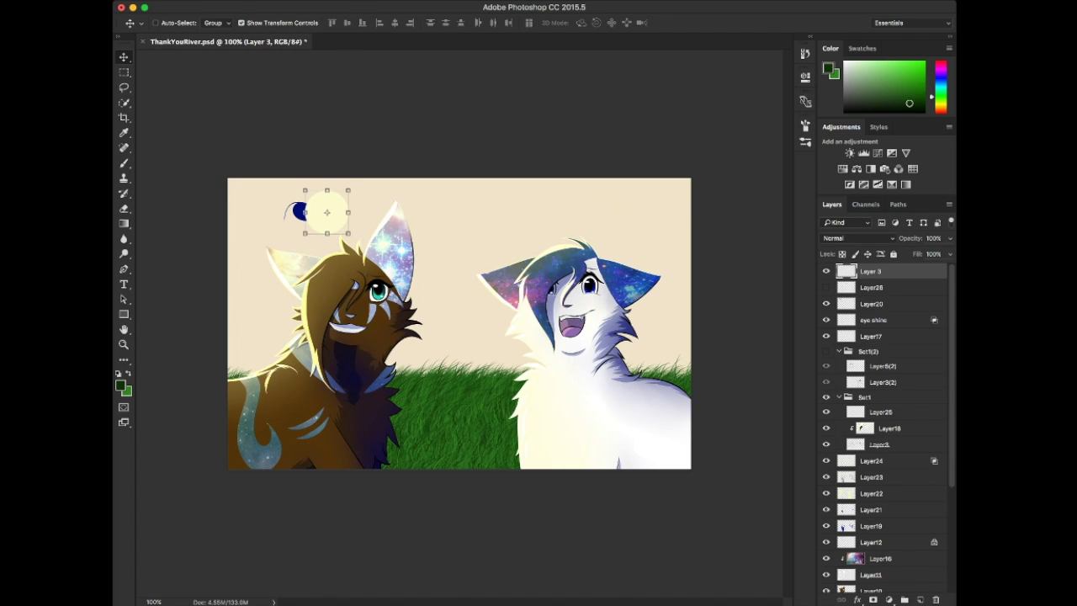
- Delete the dark blue scribble above the brown character from Layer20
key("l")
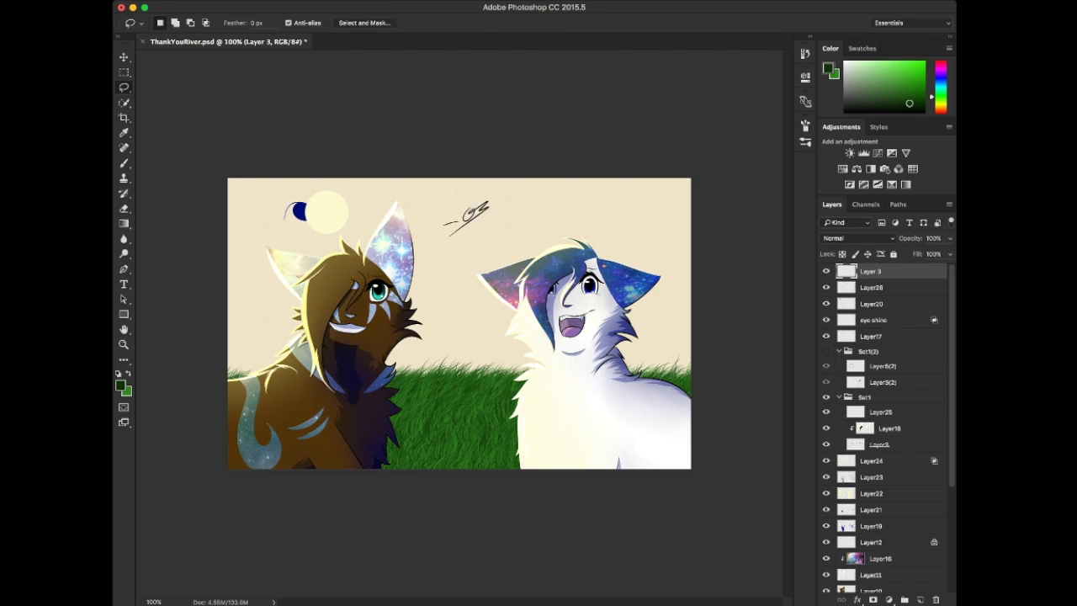
key("Delete")
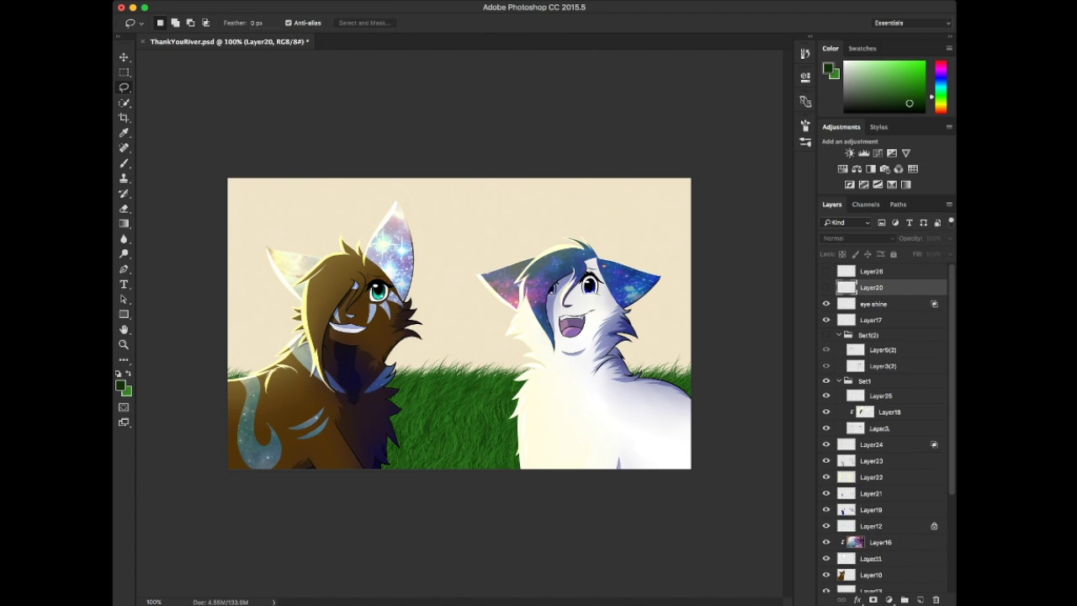
- Paint a flat light blue sky behind the characters on a new layer directly above Layer 1
scroll(884, 421, "down", 4)
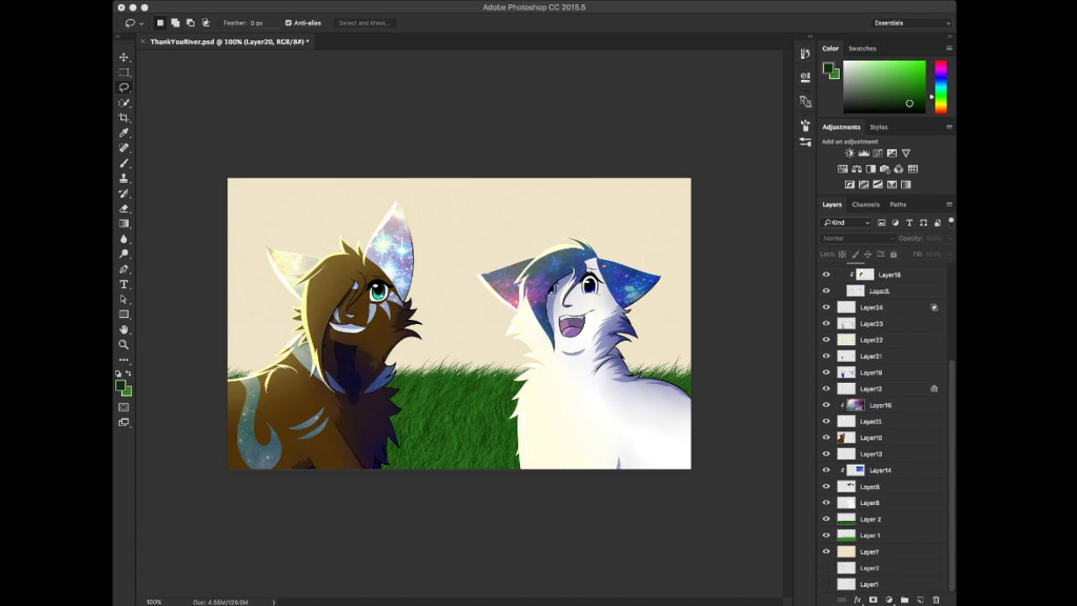
key("ctrl+z")
key("i")
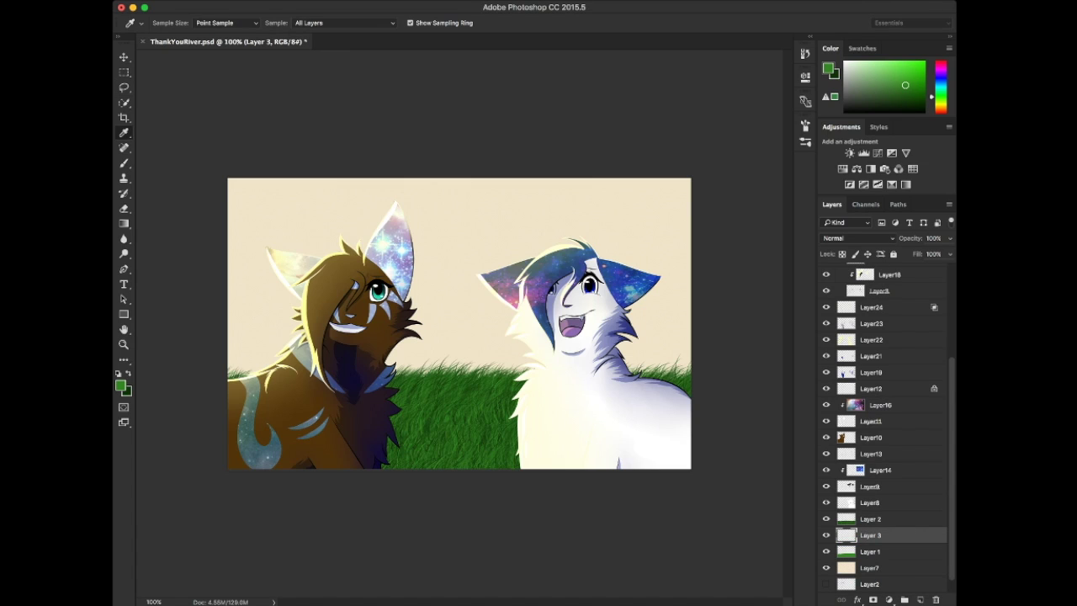
key("b")
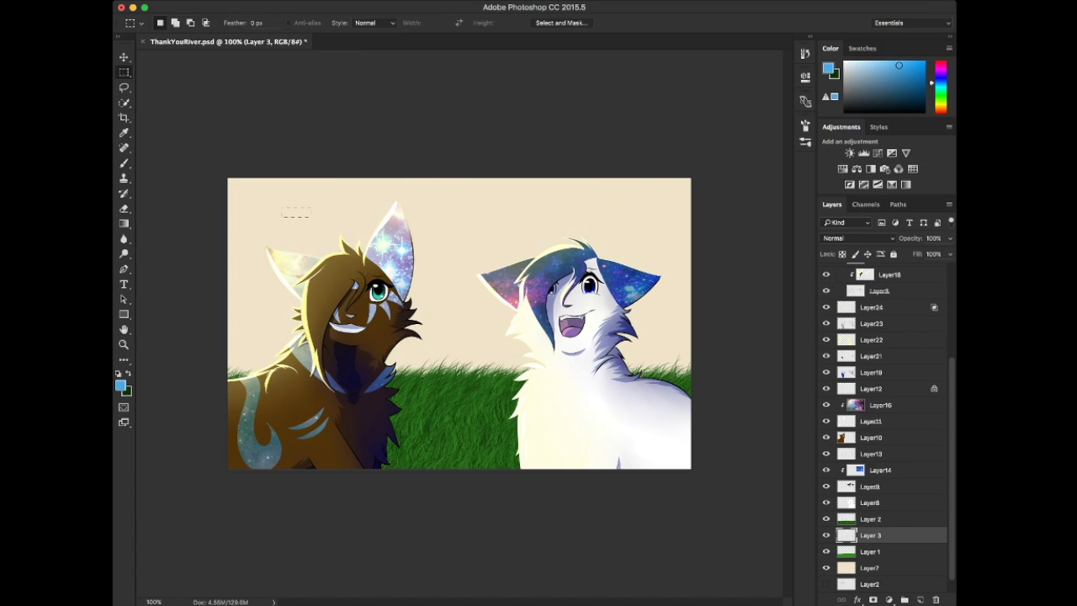
mouse_move(673, 202)
left_mouse_down()
mouse_move(252, 345)
mouse_move(269, 308)
left_mouse_up()
- Paint a row of medium green bushes along the horizon on a new layer above the sky
key("x")
key("ctrl+shift+alt+n")
key("i")
key("b")
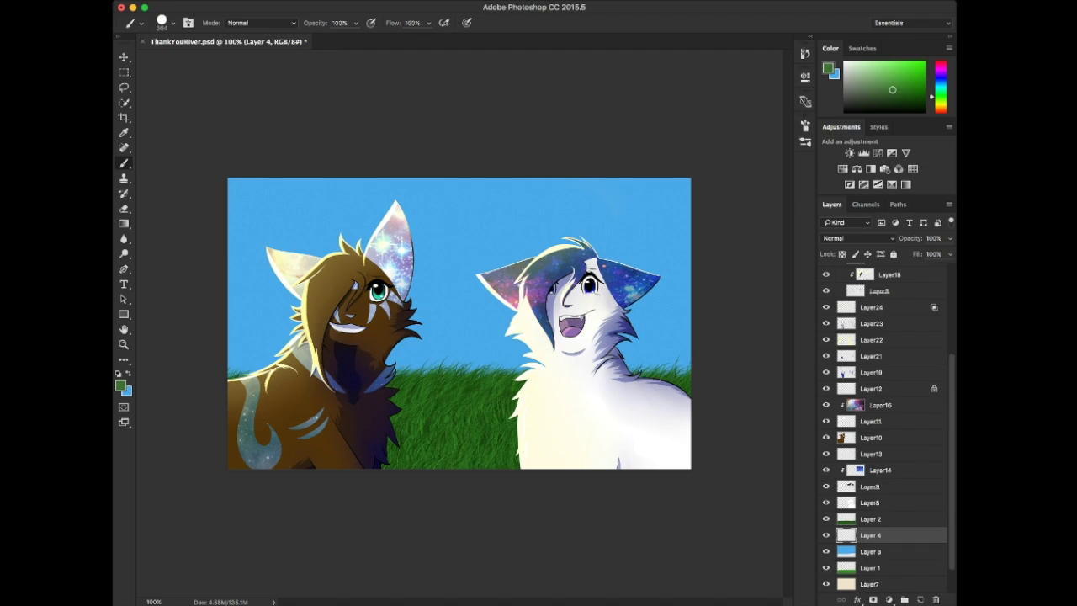
mouse_move(505, 353)
left_mouse_down()
mouse_move(665, 311)
mouse_move(685, 362)
left_mouse_up()
left_click_drag(235, 353, 492, 357)
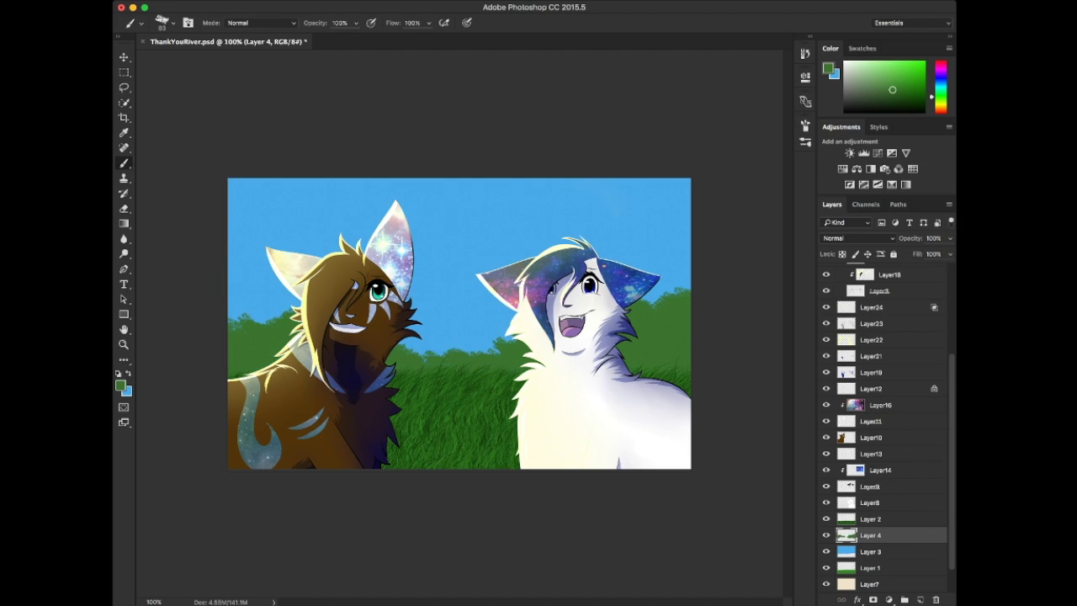
- Load the bushes on Layer 4 as a selection and add a new layer for shading in a darker green
left_click(846, 535, "ctrl")
key("ctrl+shift+alt+n")
key("i")
left_click(621, 307)
key("b")
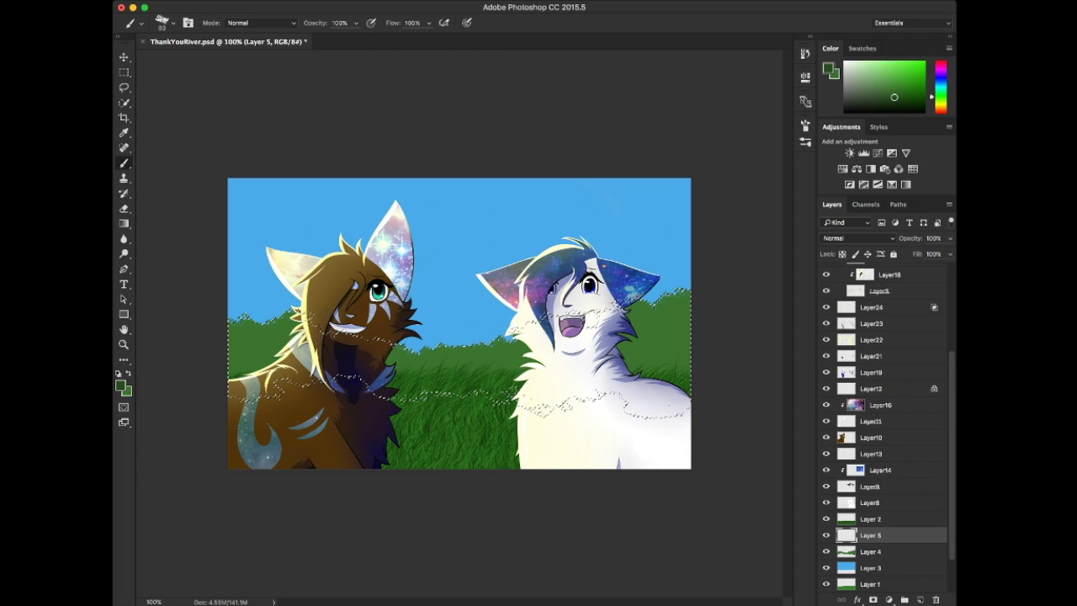
- Shade the selected bushes with dark green foliage texture using a resized leafy brush
key("comma")
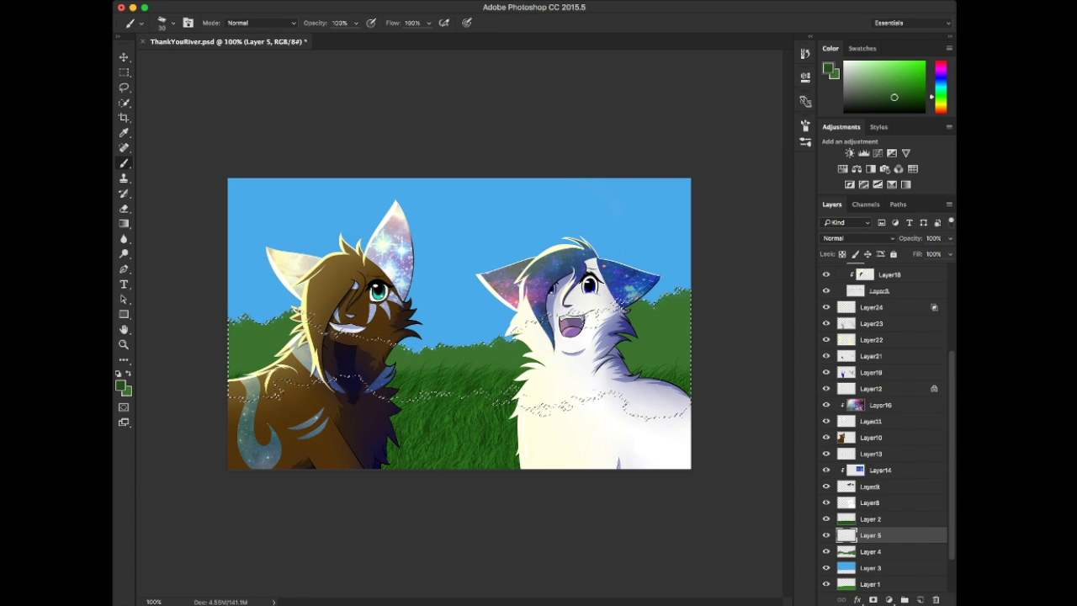
key("bracketright")
key("bracketright")
key("bracketright")
key("bracketright")
key("bracketright")
key("bracketright")
key("bracketright")
key("bracketleft")
key("bracketleft")
key("bracketleft")
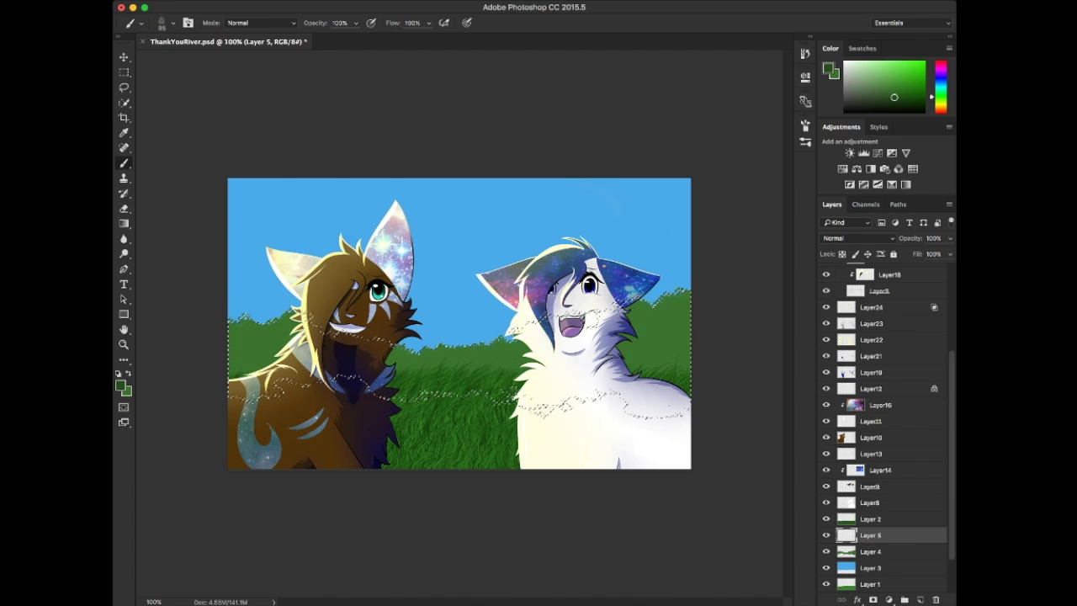
left_click_drag(232, 370, 278, 318)
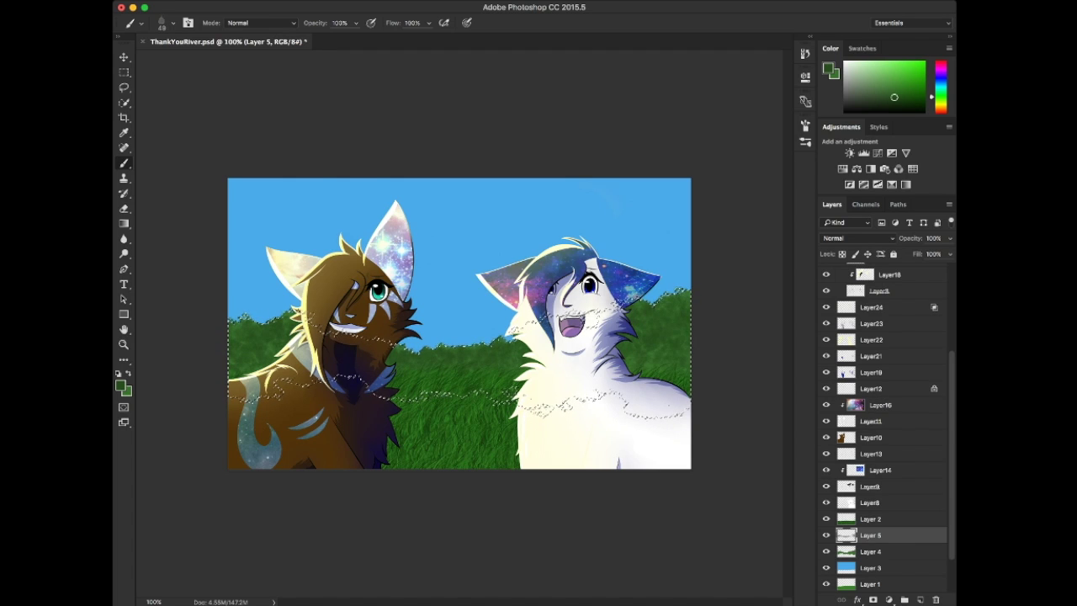
- Add a new layer above the bush shading and clear the bush selection
key("i")
key("b")
key("ctrl+shift+alt+n")
key("3")
key("8")
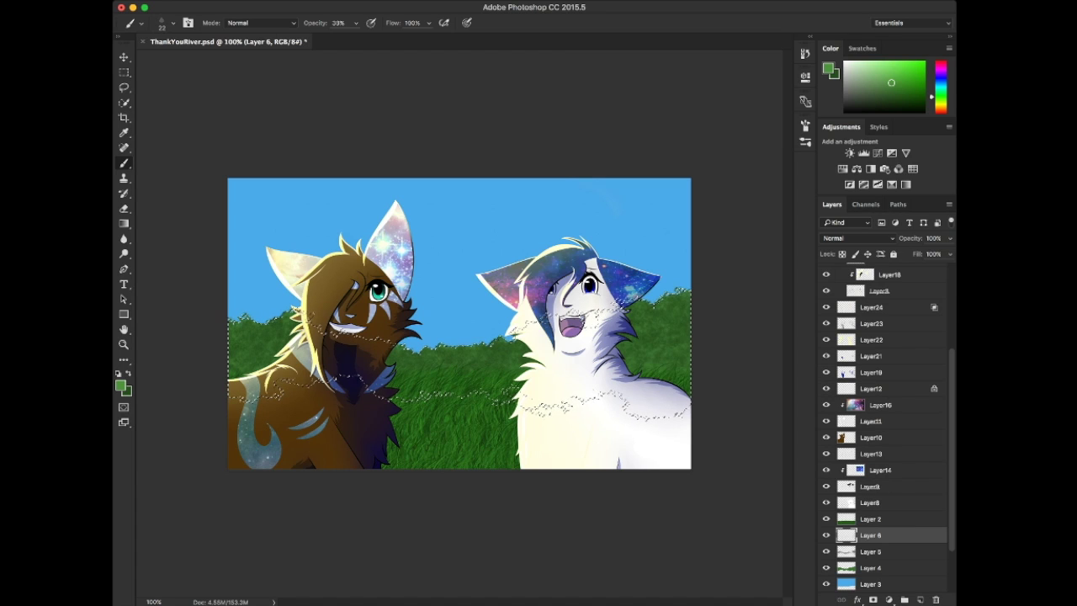
key("l")
key("ctrl+d")
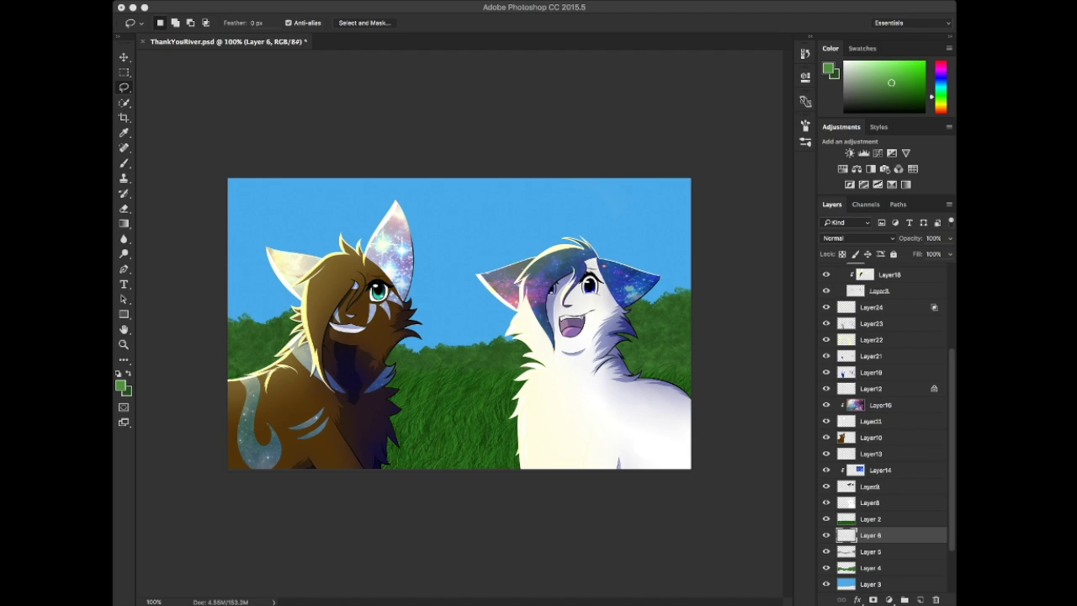
- Draw a dark gray mountain ridge at the canvas's left edge at full opacity and move its layer behind the bushes
key("b")
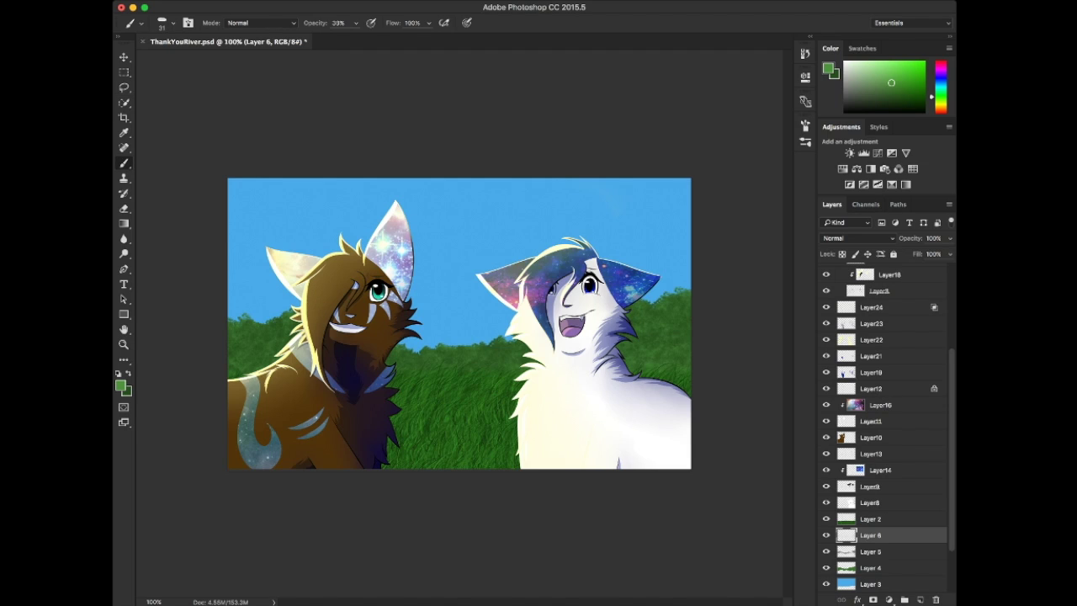
left_click(349, 395, "alt")
key("0")
left_click_drag(229, 279, 296, 251)
key("super+bracketleft")
key("super+bracketleft")
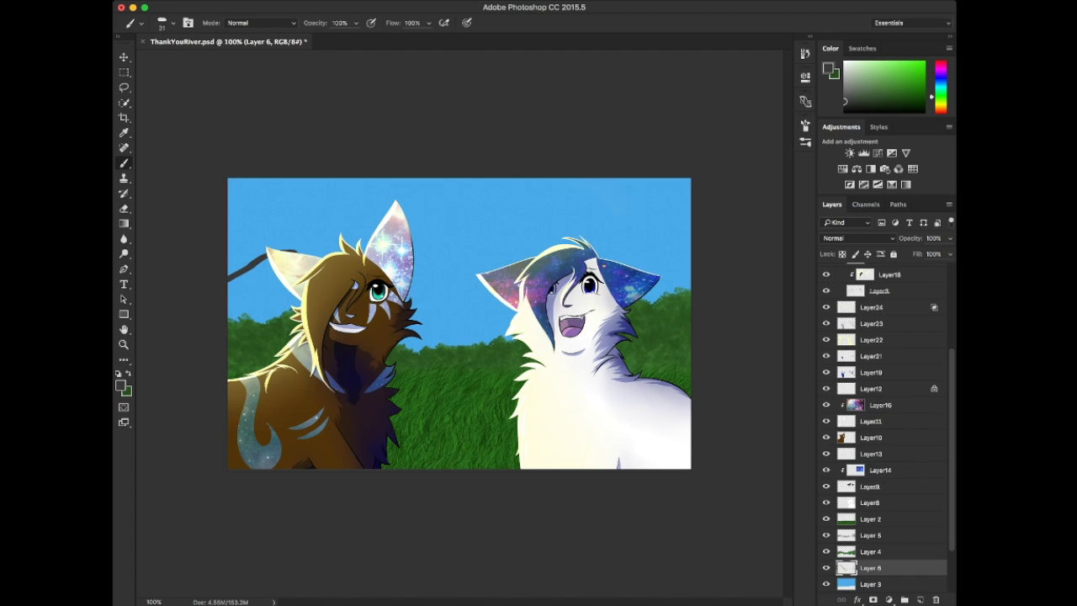
- Hide Layer10 and Layer8 and continue the dark gray mountain ridge line to the canvas's right edge
left_click(826, 437)
left_click(826, 502)
mouse_move(409, 286)
left_mouse_down()
mouse_move(476, 272)
mouse_move(690, 288)
left_mouse_up()
- Fill the area beneath the ridge line with dark gray using the Paint Bucket
key("g")
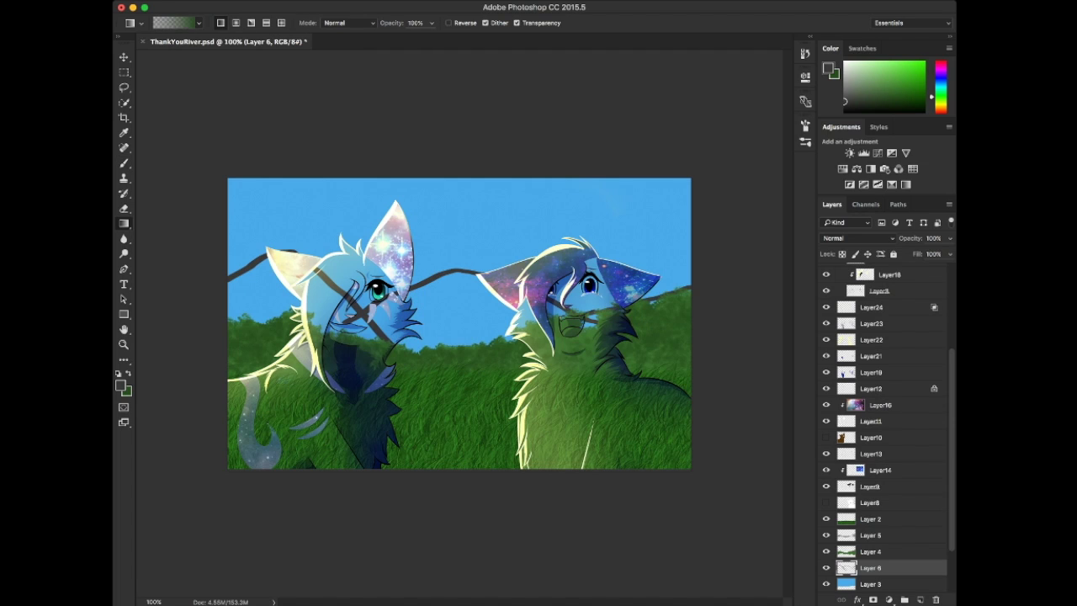
key("shift+g")
left_click(434, 340)
- Brush dark gray over the unfilled gaps along the mountain ridges and behind the bushes
key("b")
left_click_drag(454, 345, 514, 340)
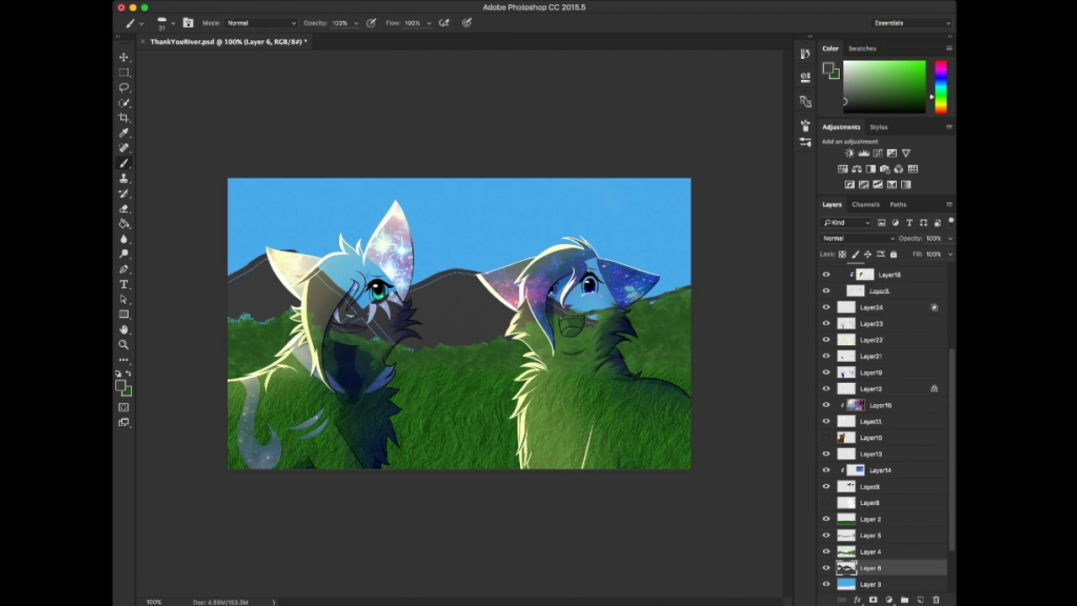
left_click_drag(589, 316, 599, 316)
left_click_drag(412, 290, 454, 273)
left_click_drag(371, 323, 392, 340)
left_click_drag(319, 277, 345, 300)
left_click_drag(257, 257, 237, 278)
left_click_drag(228, 323, 686, 320)
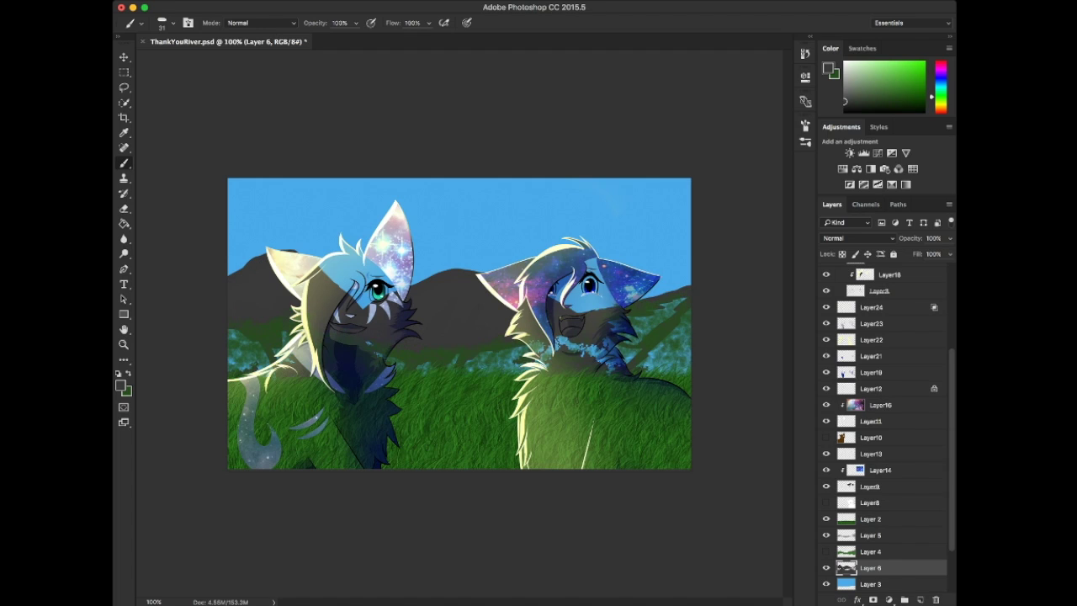
- Cover the rest of the mountain layer down to the canvas bottom with a larger brush and show the Layer 2 grass
key("bracketright")
key("bracketright")
key("bracketright")
left_click_drag(450, 362, 686, 341)
left_click_drag(290, 349, 232, 354)
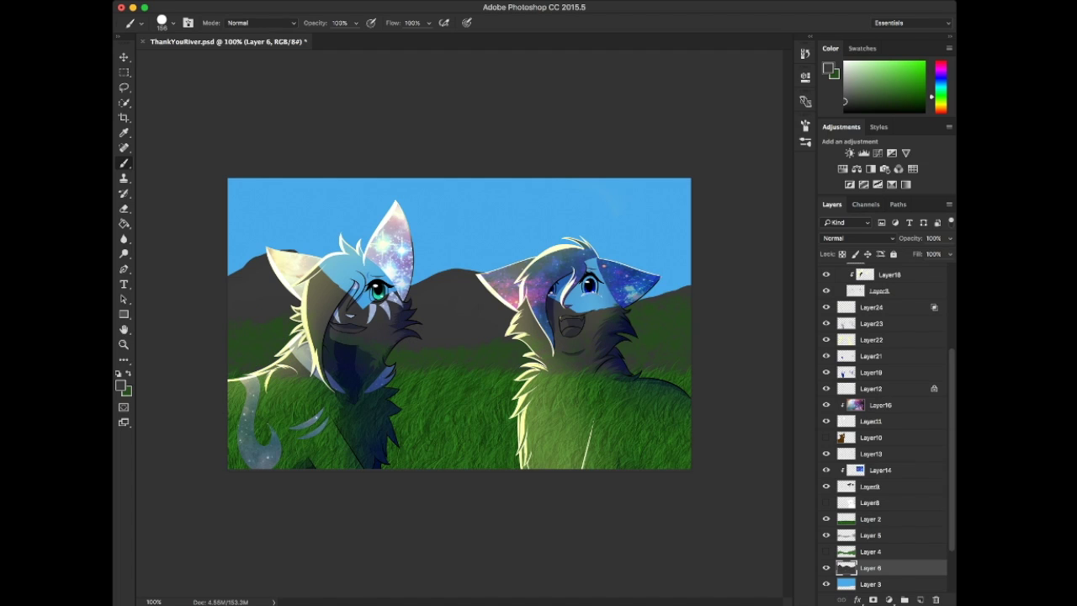
left_click_drag(455, 421, 252, 425)
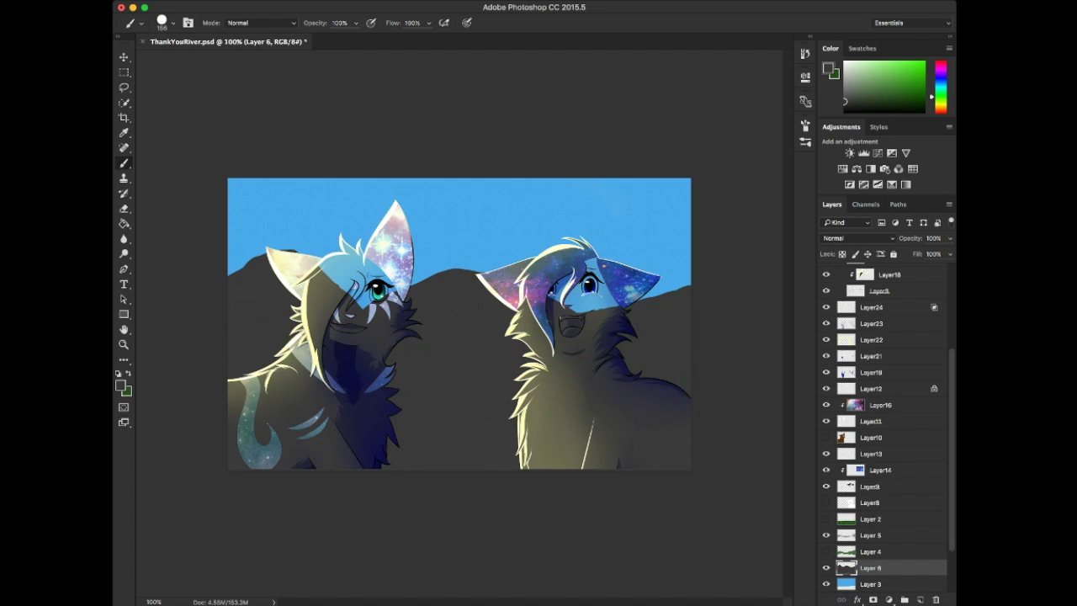
left_click(825, 518)
- Prepare a new layer above the mountains for white painting, limited to a selection of the Layer 6 mountain shape
left_click(846, 568, "ctrl")
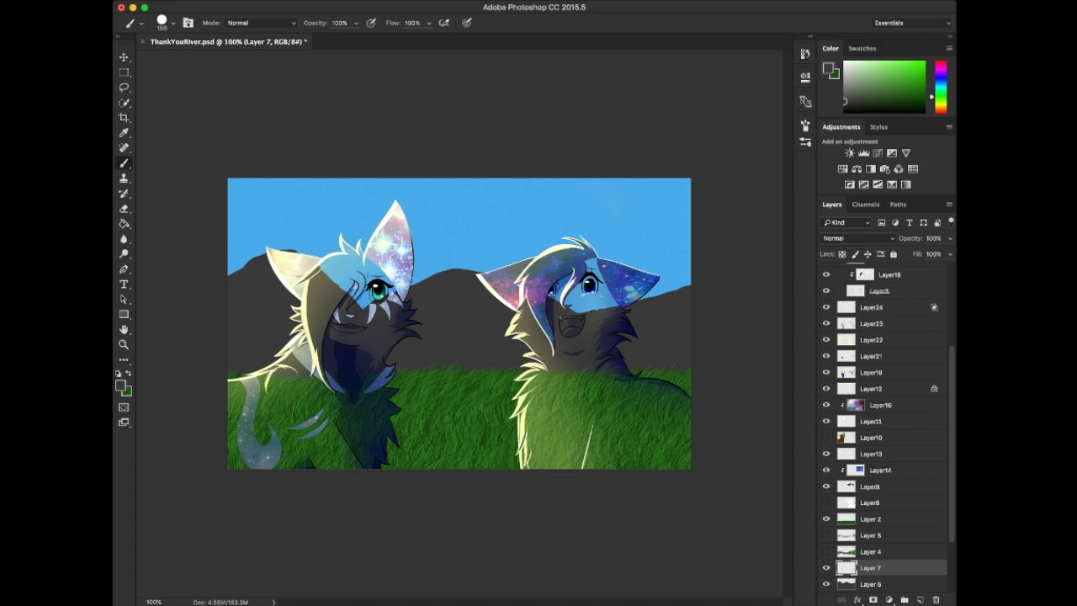
key("ctrl+shift+alt+n")
key("ctrl+d")
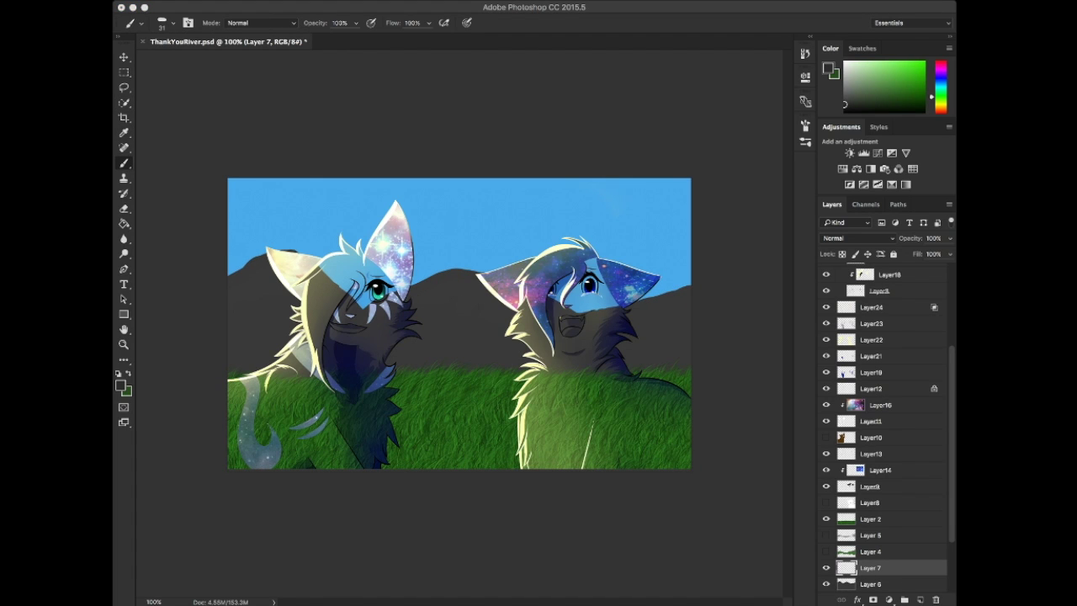
scroll(373, 232, "up", 5)
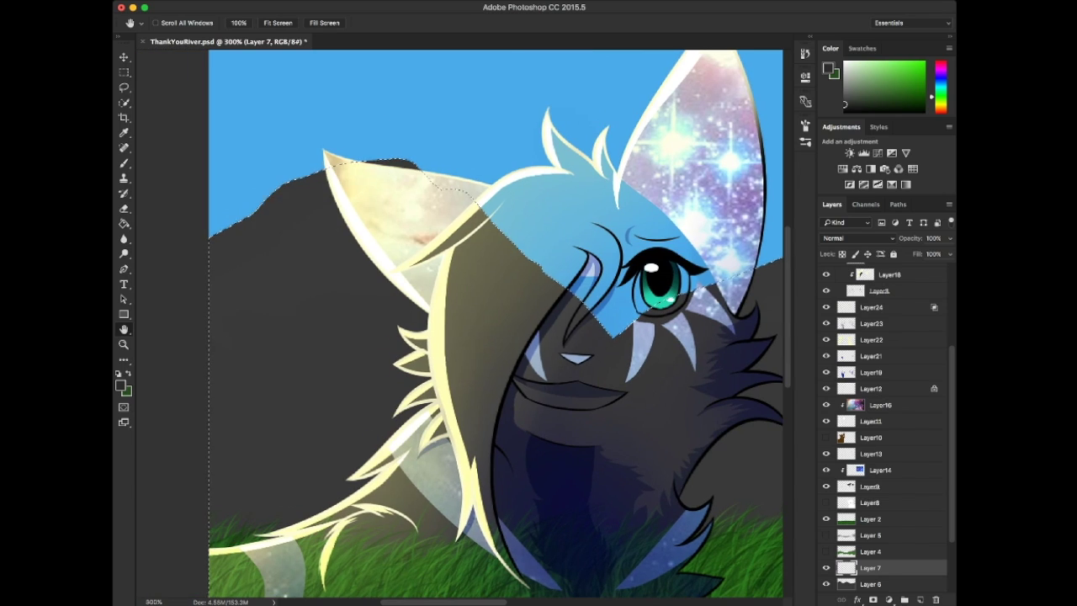
key("x")
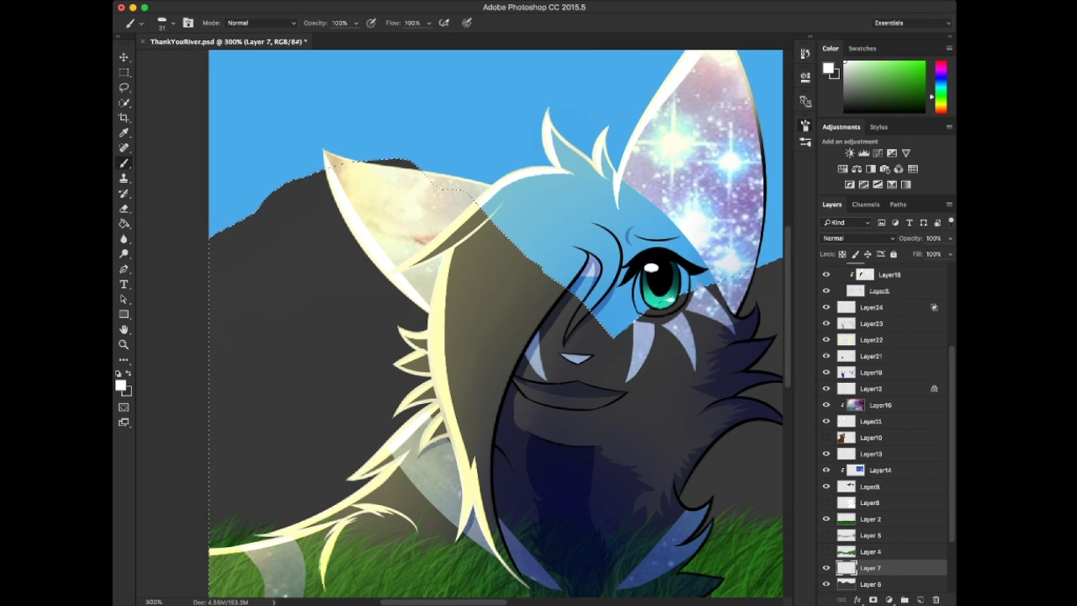
- Try several white snow strokes along the slope of the leftmost mountain
left_click_drag(332, 187, 221, 286)
key("ctrl+z")
left_click_drag(345, 217, 244, 277)
key("ctrl+z")
left_click_drag(338, 218, 244, 295)
key("ctrl+z")
mouse_move(339, 218)
left_mouse_down()
mouse_move(244, 295)
mouse_move(296, 229)
left_mouse_up()
key("ctrl+z")
key("ctrl+z")
left_click_drag(339, 191, 212, 304)
key("ctrl+z")
- Paint white snow strokes over the upper slopes of the leftmost mountain on Layer 7, continuing behind the first cat's face
mouse_move(337, 217)
left_mouse_down()
mouse_move(278, 286)
mouse_move(421, 319)
mouse_move(521, 277)
left_mouse_up()
left_click_drag(336, 244, 471, 286)
left_click_drag(589, 337, 181, 289)
left_click_drag(294, 252, 194, 290)
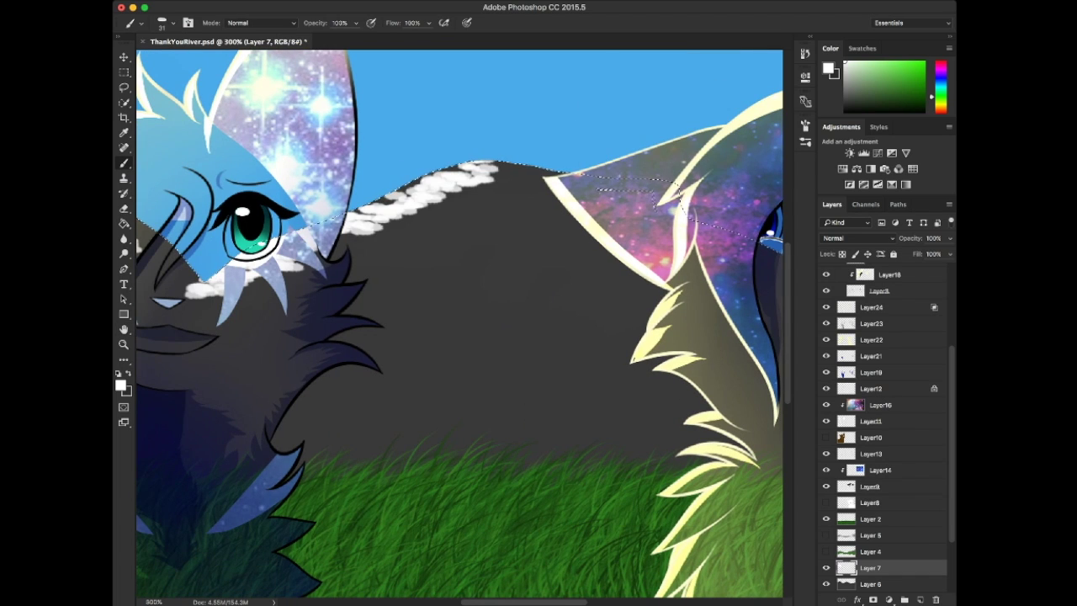
- Cover the peaks of the middle and rightmost mountains with overlapping white snow strokes ending in a ragged lower edge
left_click_drag(370, 202, 505, 168)
mouse_move(395, 219)
left_mouse_down()
mouse_move(513, 169)
mouse_move(563, 202)
mouse_move(497, 235)
left_mouse_up()
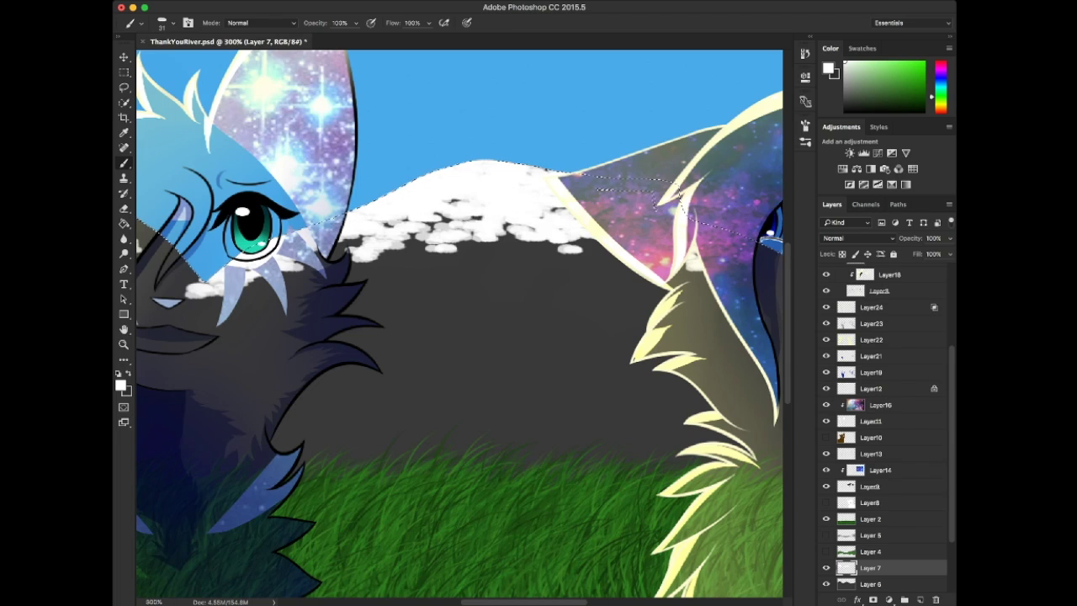
left_click_drag(589, 320, 177, 354)
mouse_move(589, 320)
left_mouse_down()
mouse_move(413, 303)
mouse_move(588, 219)
left_mouse_up()
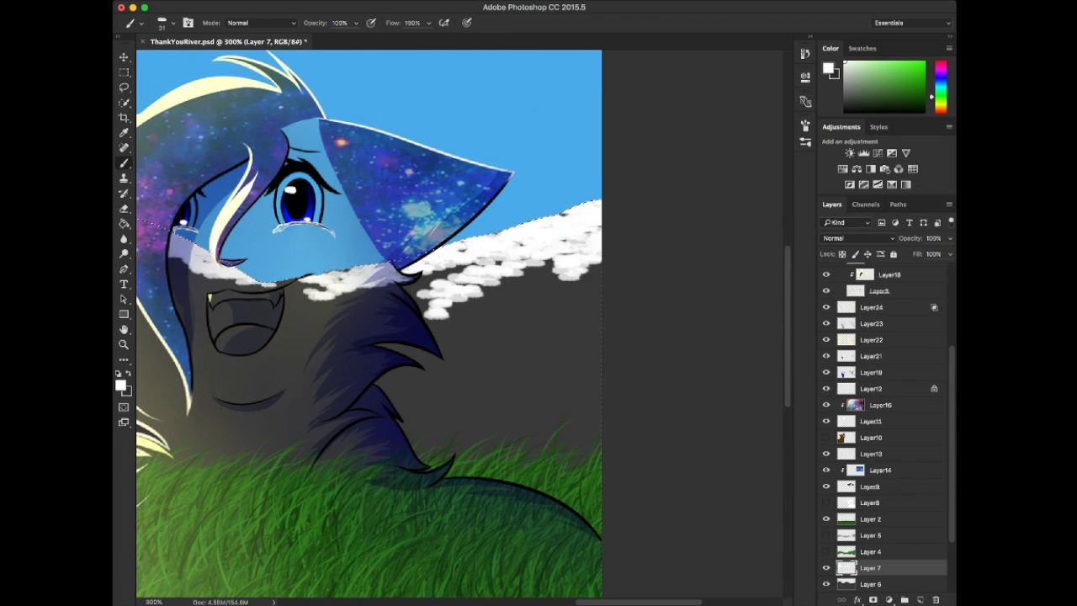
left_click_drag(504, 287, 597, 269)
left_click(391, 296, "alt")
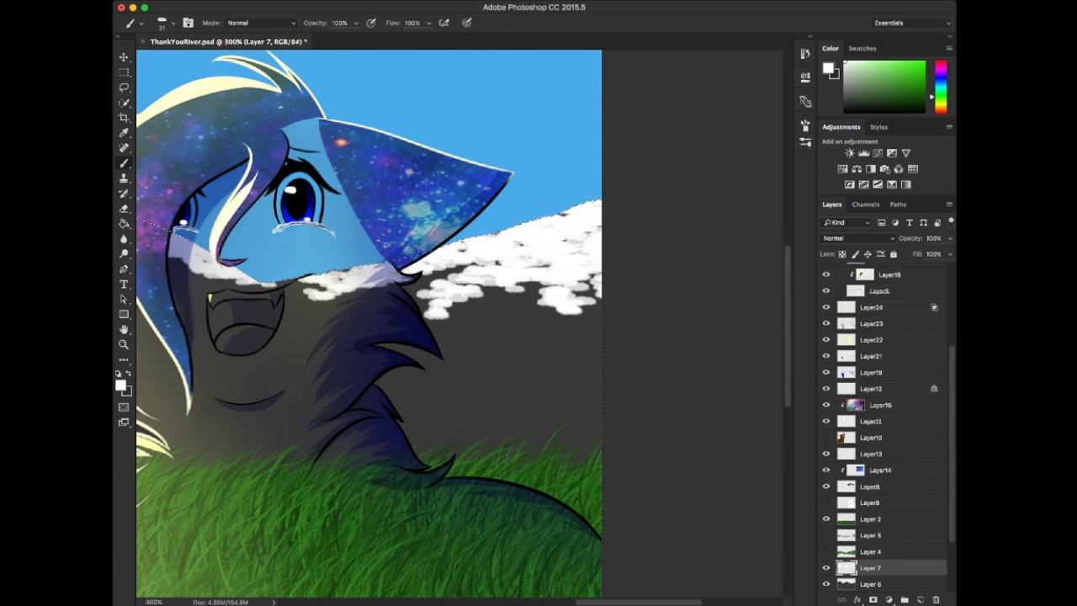
- Blur the snow on Layer 7 to soften the edges of its strokes
key("super+alt+f")
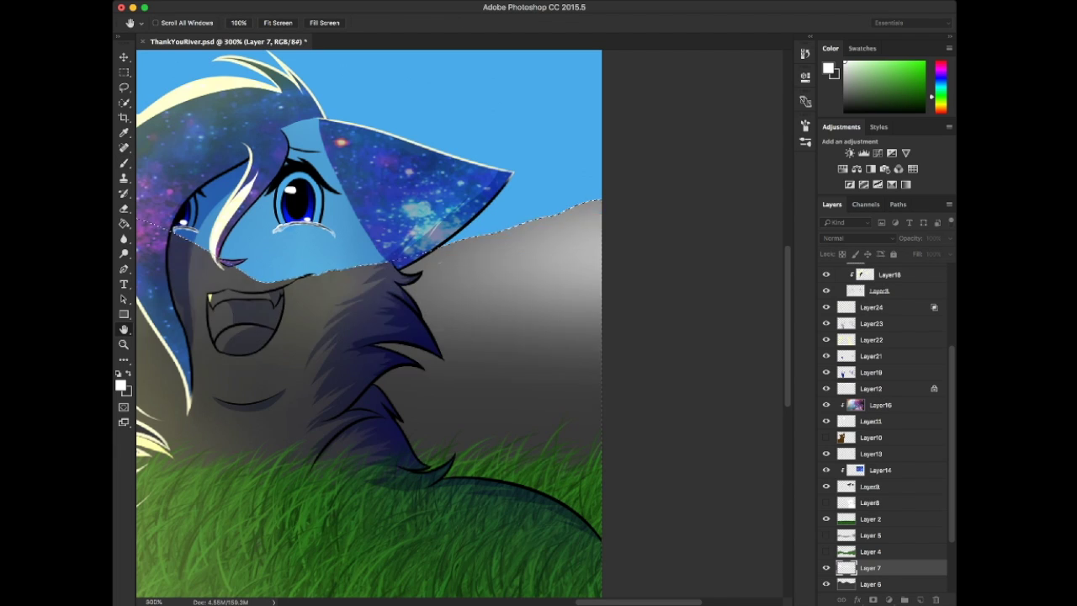
key("b")
scroll(459, 324, "left", 10)
scroll(459, 324, "left", 6)
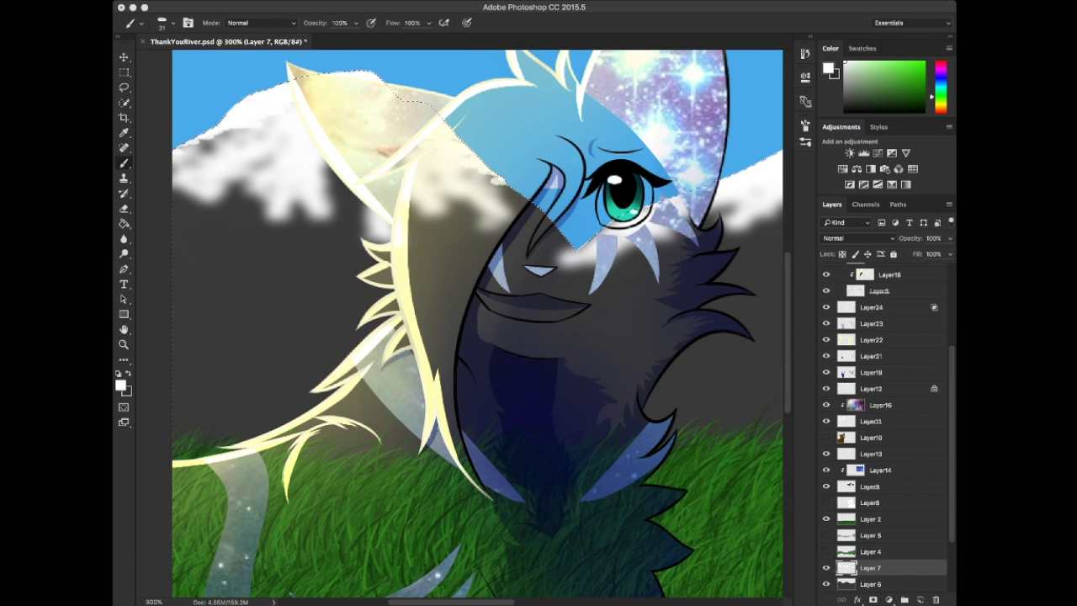
- Smudge the dark specks out of the upper snow caps along the mountain peaks
key("o")
key("r")
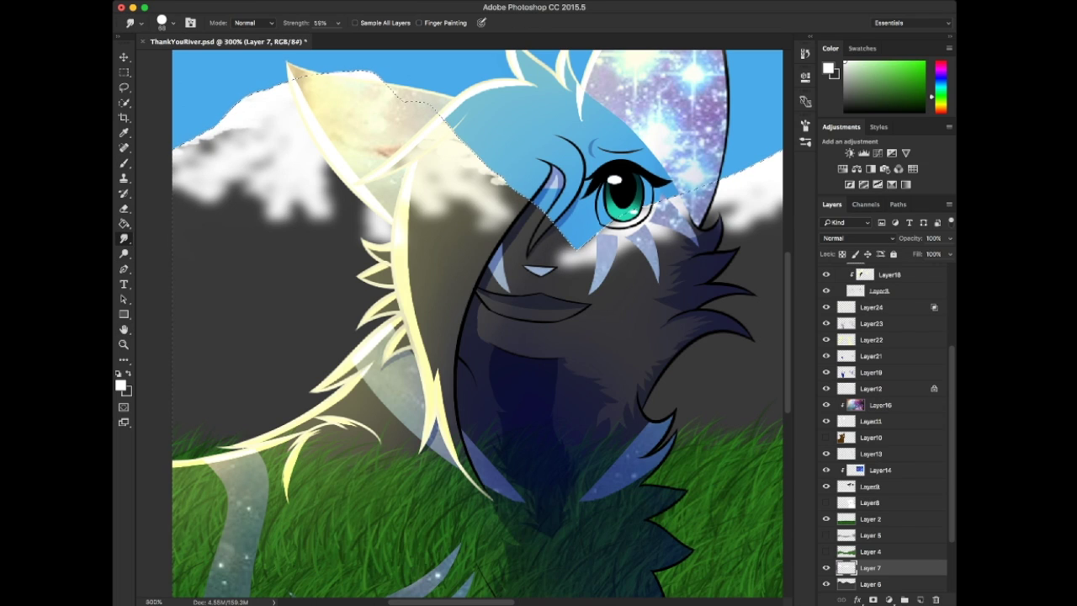
key("h")
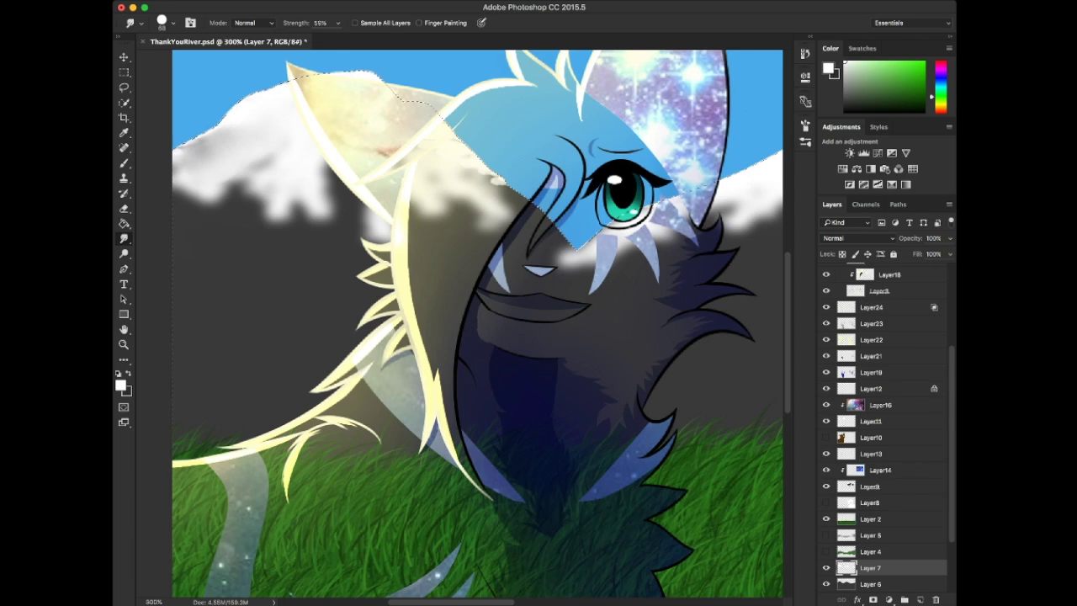
left_click_drag(259, 98, 250, 95)
scroll(449, 324, "right", 10)
- Brush dark curved ridge stripes down the gray mountains on a new layer above Layer 6 and soften them
key("z")
key("ctrl+1")
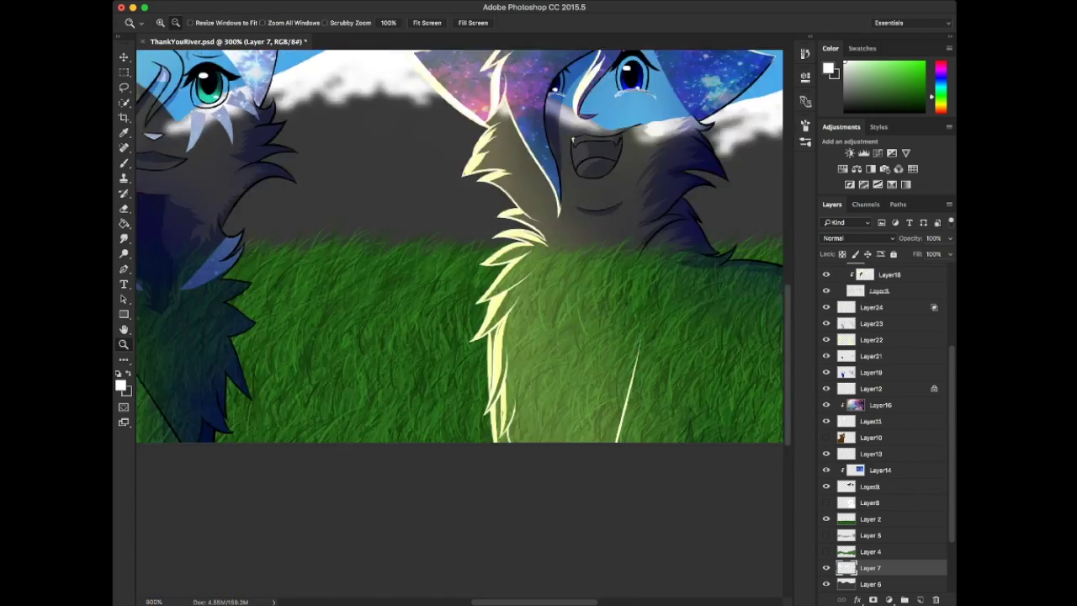
left_click(871, 584)
key("b")
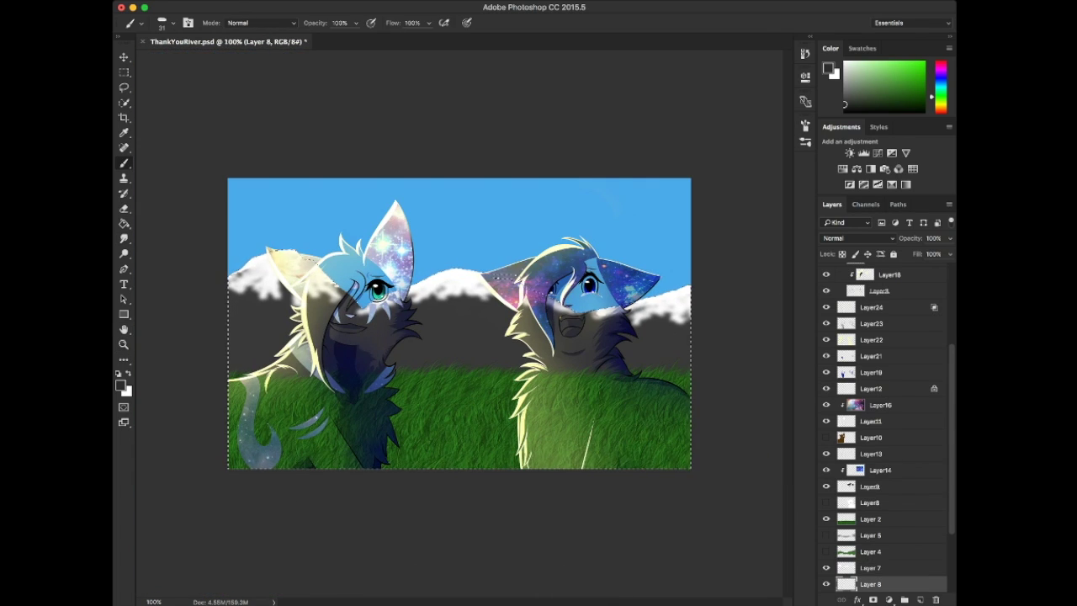
mouse_move(278, 301)
left_mouse_down()
mouse_move(232, 374)
mouse_move(256, 369)
mouse_move(269, 345)
mouse_move(234, 363)
left_mouse_up()
left_click_drag(240, 278, 231, 333)
left_click_drag(342, 312, 404, 369)
left_click_drag(247, 261, 232, 425)
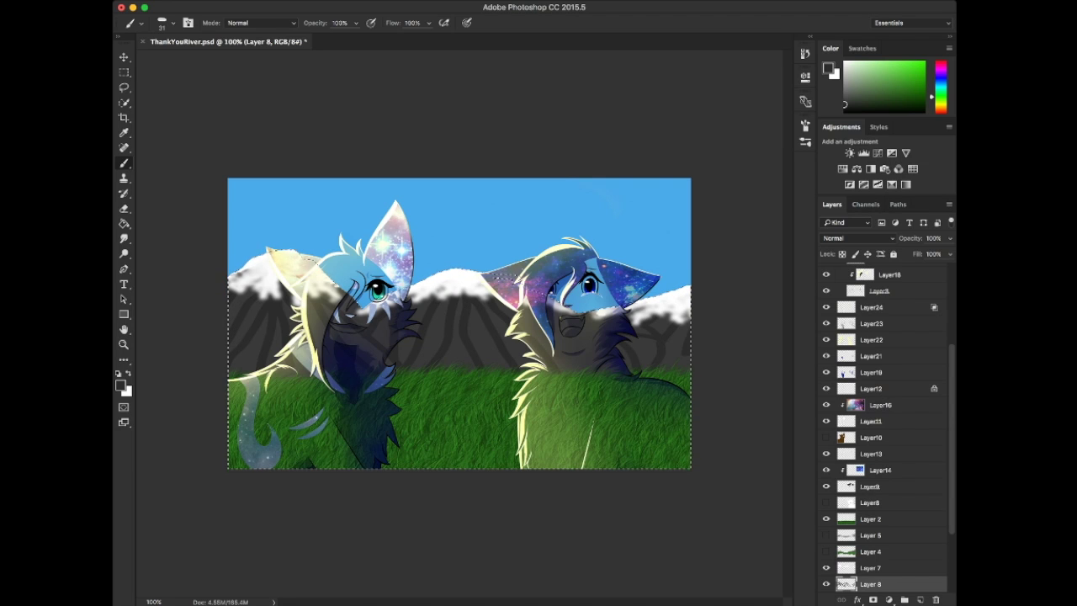
key("space")
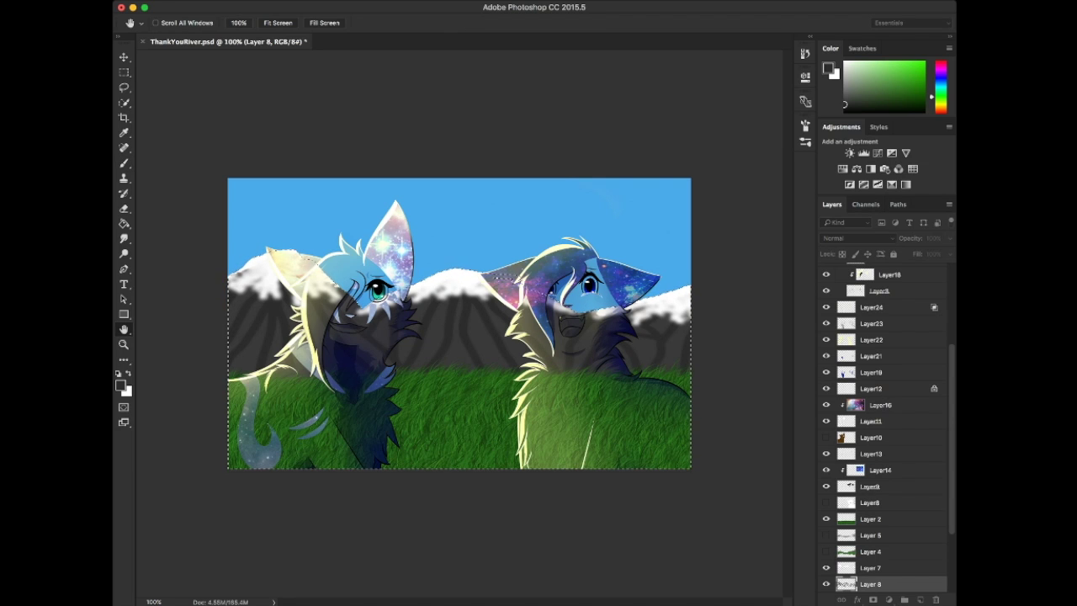
- Add finer dark streaks across the gray mountains on another new layer and blur them
key("BackSpace")
type("9")
key("Return")
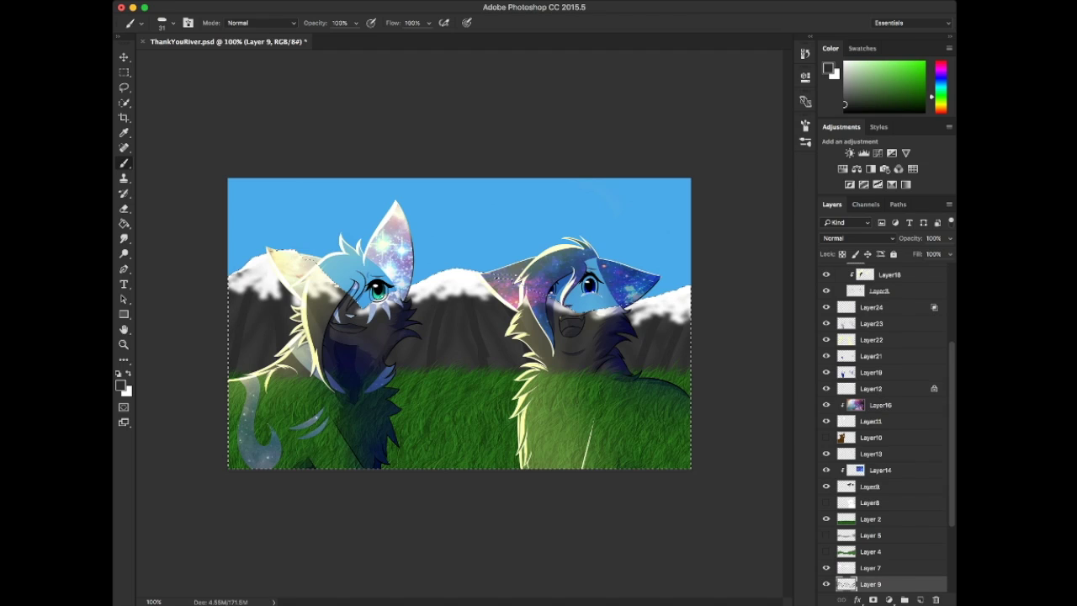
key("space")
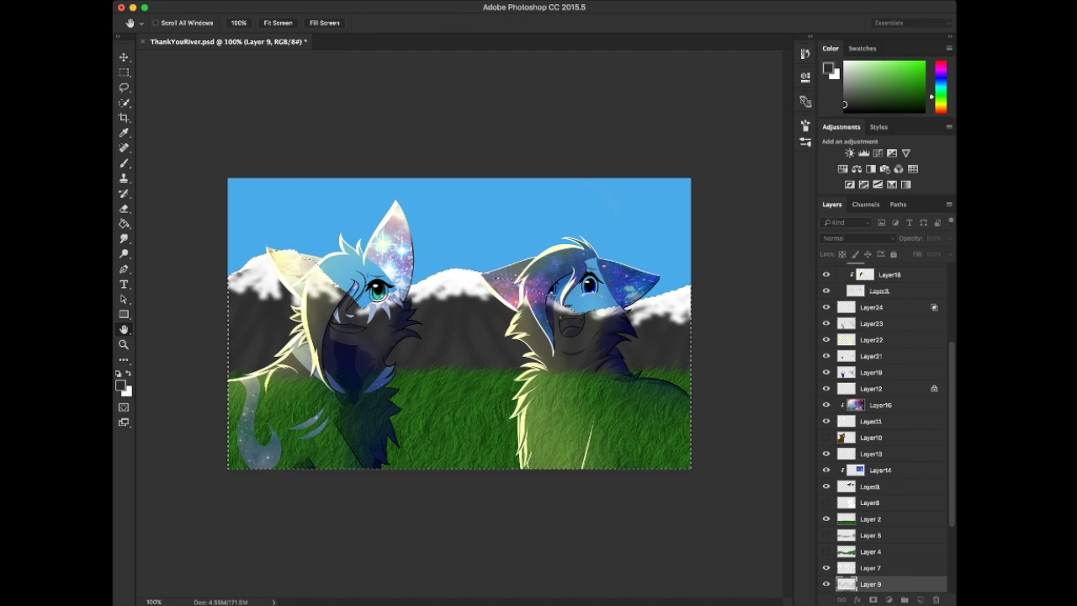
- Clear the selection, show the hidden layers, and merge the snow and ridge shading layers into Layer 6
key("ctrl+d")
key("l")
key("ctrl+alt+z")
key("ctrl+alt+z")
key("ctrl+alt+z")
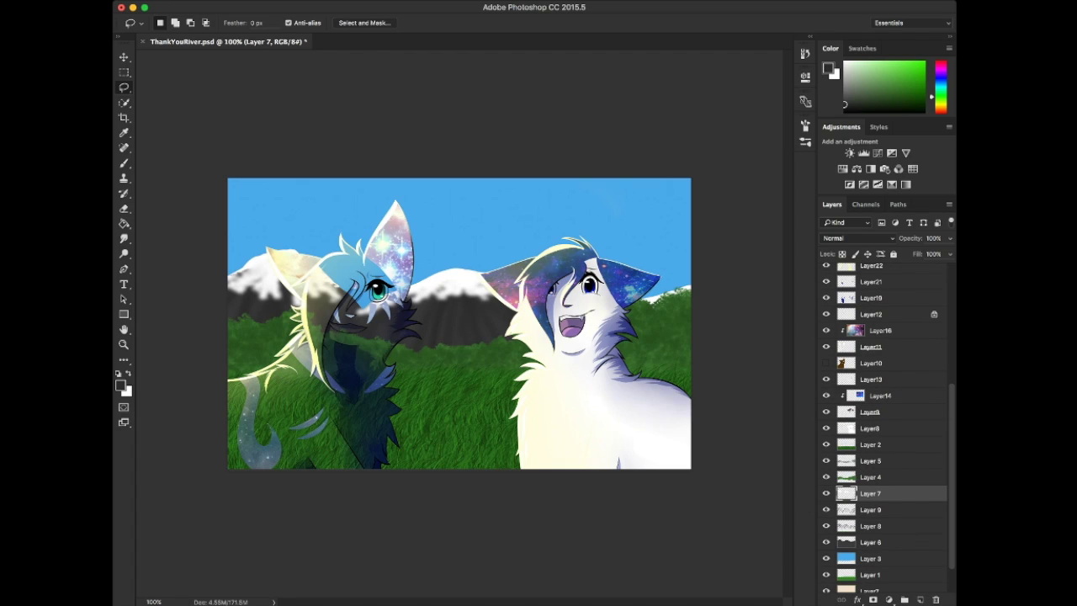
key("j")
key("ctrl+alt+z")
key("ctrl+alt+z")
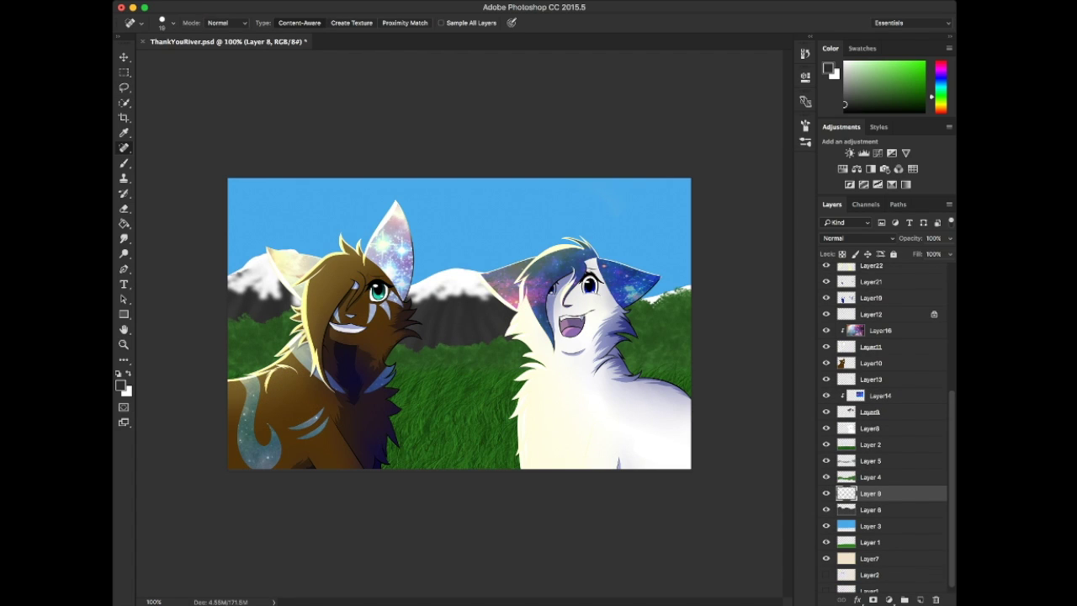
key("ctrl+alt+z")
- Blur the mountain peaks inside a lasso selection, deselect, and switch the brush color to white
key("space")
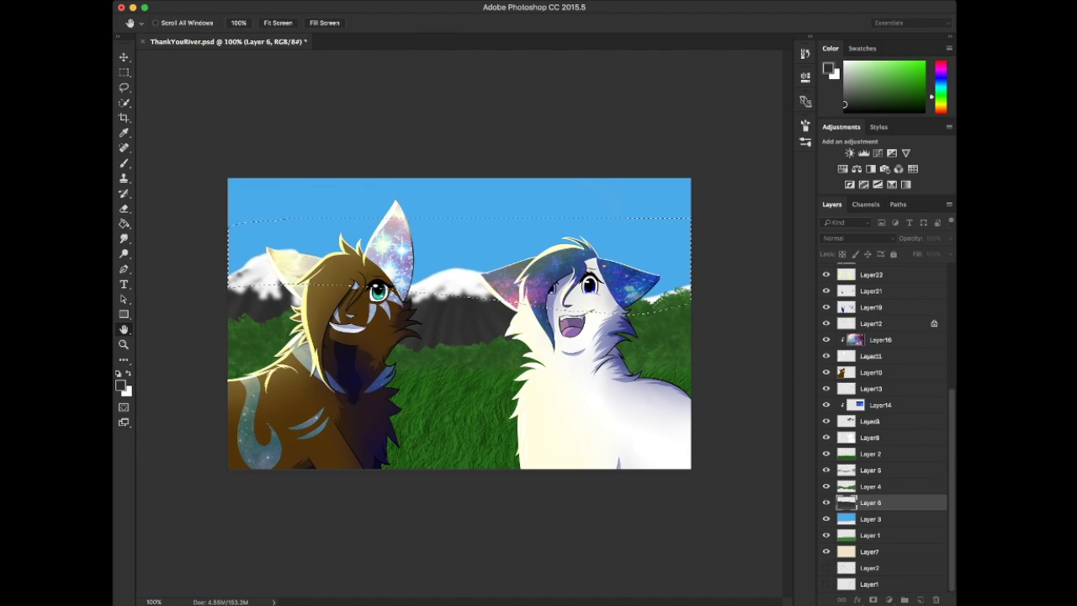
key("l")
key("ctrl+d")
key("x")
key("b")
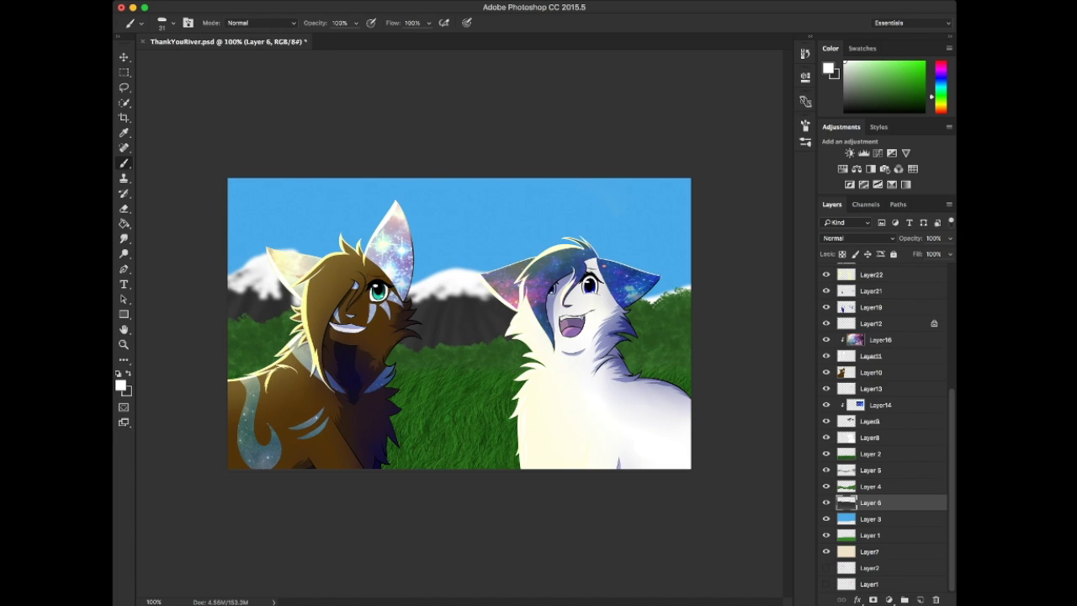
- Try a large white cloud stroke in the upper-left sky on a new layer and delete that layer
key("bracketright")
key("bracketright")
key("bracketright")
key("bracketright")
key("bracketright")
key("bracketright")
key("bracketright")
key("bracketright")
key("bracketright")
key("bracketright")
key("bracketright")
key("bracketright")
key("bracketright")
key("bracketright")
key("ctrl+shift+alt+n")
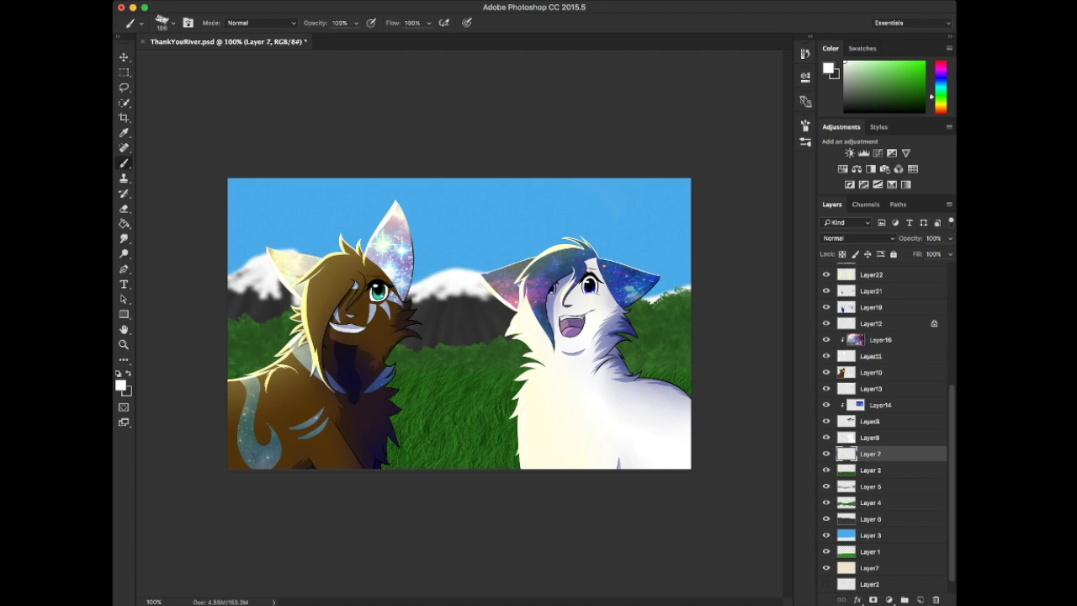
left_click_drag(236, 202, 336, 198)
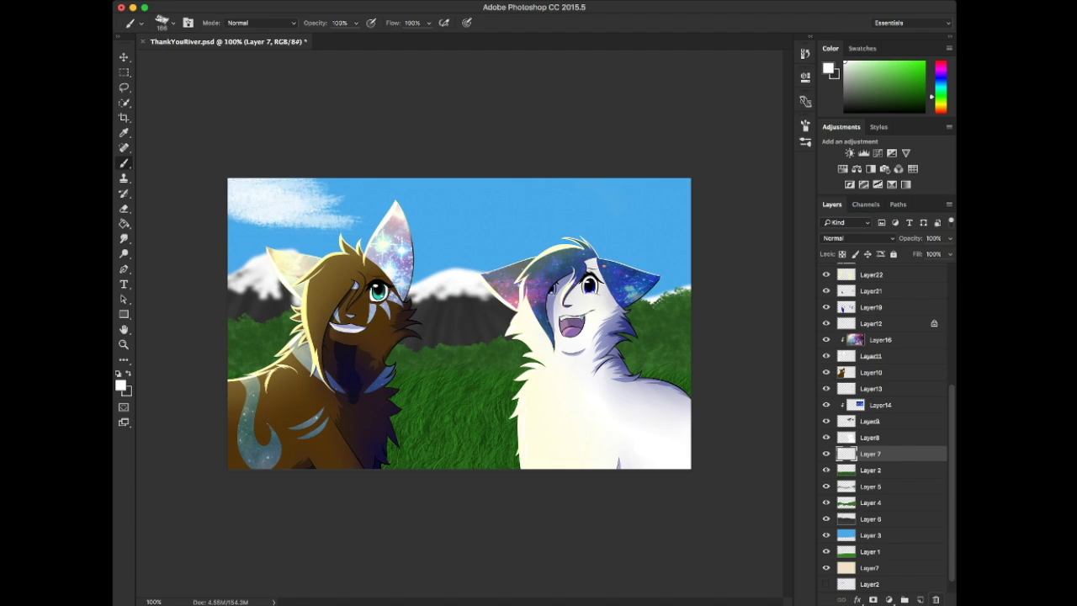
left_click(935, 599)
- Switch to a fluffier brush tip, enlarge it to 134 px, and test one white cloud stroke in the upper-left sky
key("bracketleft")
key("bracketleft")
key("bracketleft")
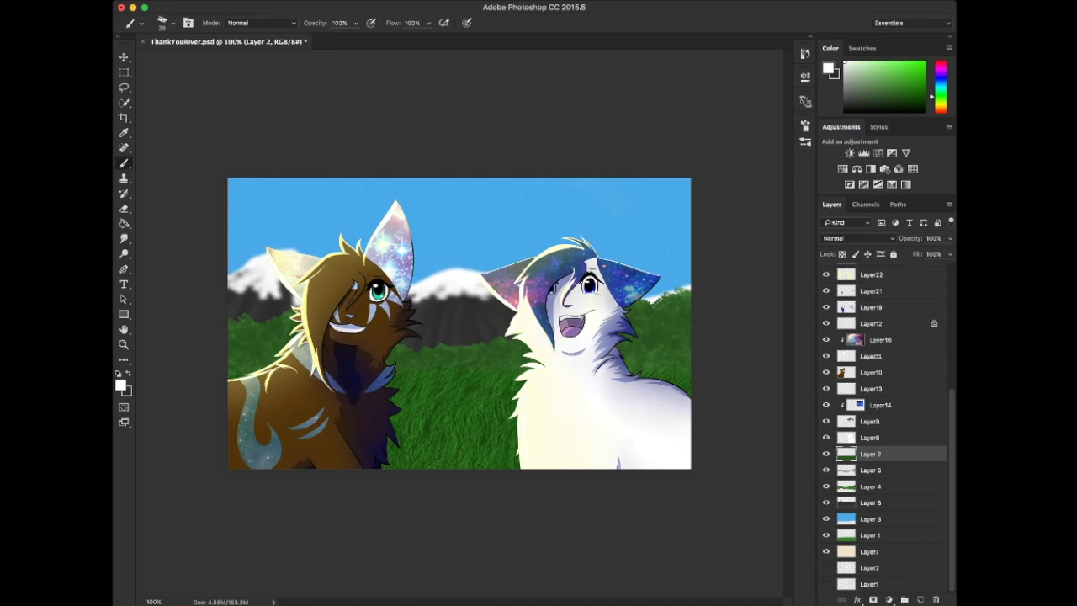
key("bracketright")
key("bracketright")
key("bracketright")
key("bracketright")
key("bracketright")
key("bracketright")
key("bracketright")
key("bracketright")
key("bracketright")
key("bracketright")
mouse_move(240, 198)
left_mouse_down()
mouse_move(270, 189)
mouse_move(333, 192)
left_mouse_up()
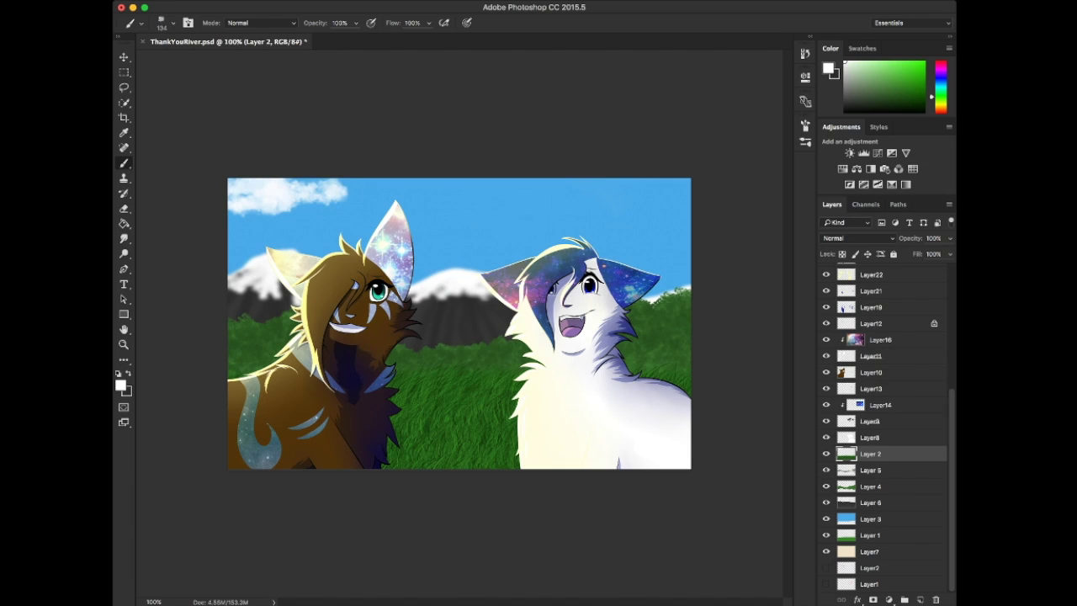
key("ctrl+alt+z")
key("ctrl+alt+z")
- Paint white clouds across the upper left, center and upper right of the sky on a new layer above Layer 2
left_click(920, 599)
mouse_move(581, 202)
left_mouse_down()
mouse_move(648, 192)
mouse_move(673, 206)
mouse_move(606, 211)
mouse_move(631, 227)
left_mouse_up()
mouse_move(370, 202)
left_mouse_down()
mouse_move(244, 197)
mouse_move(337, 198)
left_mouse_up()
left_click_drag(471, 211, 496, 210)
key("ctrl+z")
left_click_drag(421, 248, 547, 248)
- Shade the clouds light gray on a new layer within a selection of their shape, at 61% layer opacity, and deselect
left_click(846, 454, "ctrl")
left_click(920, 599)
mouse_move(283, 202)
left_mouse_down()
mouse_move(252, 198)
mouse_move(353, 206)
left_mouse_up()
left_click_drag(236, 202, 345, 211)
left_click_drag(421, 244, 509, 244)
mouse_move(589, 211)
left_mouse_down()
mouse_move(674, 189)
mouse_move(652, 202)
left_mouse_up()
left_click_drag(911, 238, 878, 238)
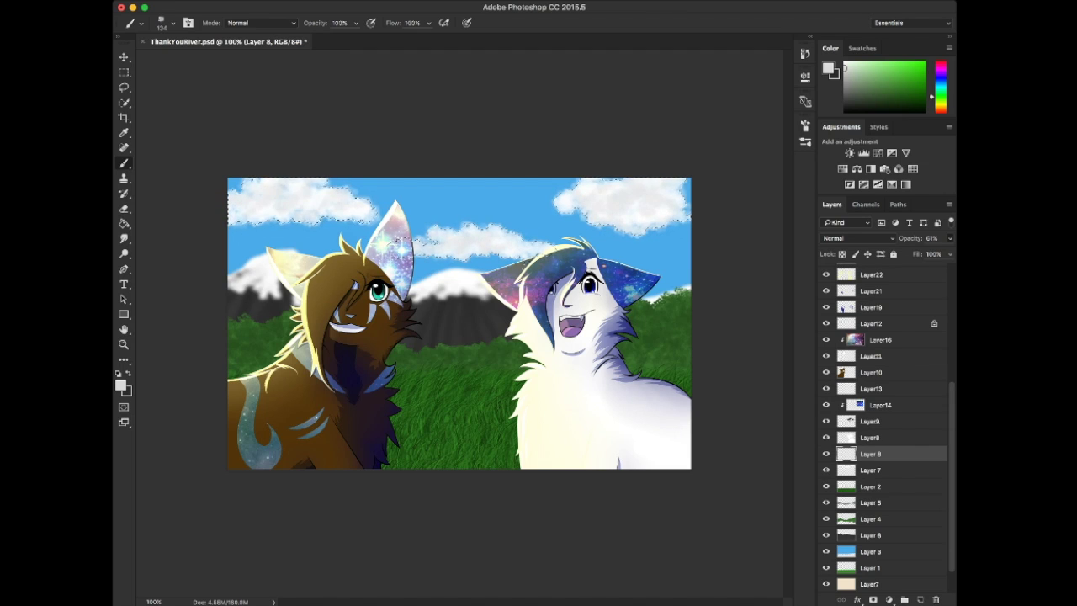
key("ctrl+d")
key("l")
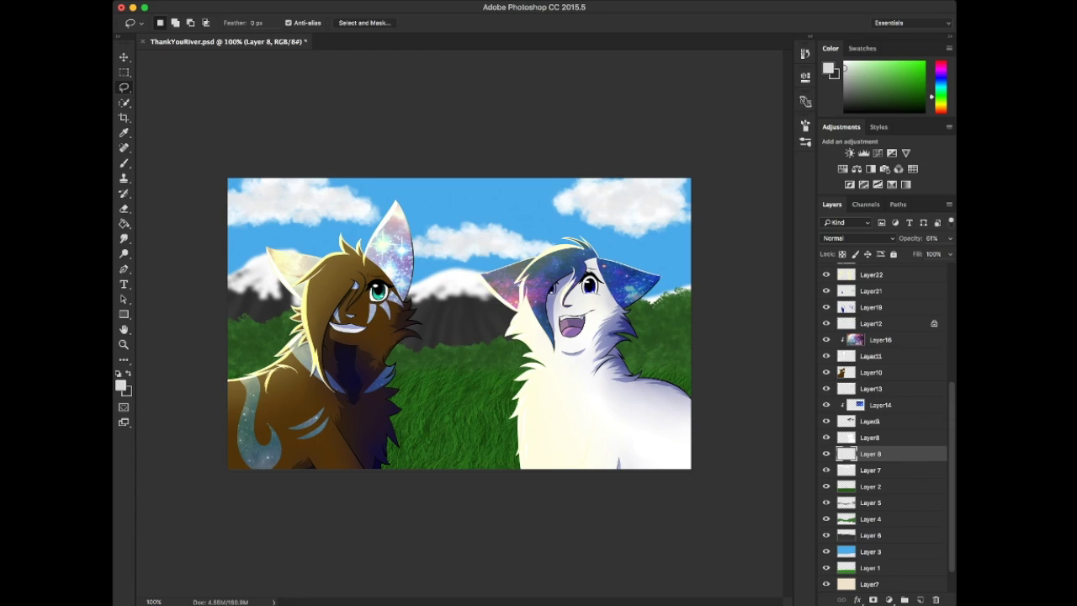
- Prepare a new layer above the eye shine layer with a sampled pale cream color and a 252 px round brush
scroll(884, 420, "up", 5)
key("i")
left_click(320, 207)
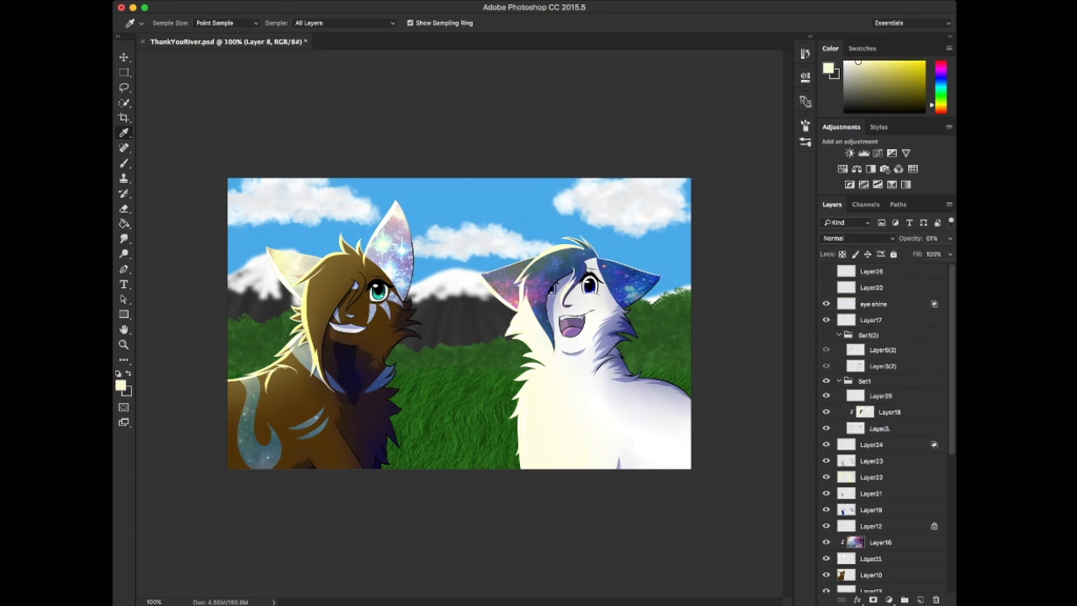
key("ctrl+shift+alt+n")
key("b")
key("bracketright")
key("bracketright")
key("bracketright")
key("bracketright")
key("bracketright")
- Paint broad cream light rays fanning out from the canvas's upper-left corner, redoing the strokes that miss
left_click_drag(229, 190, 589, 278)
key("ctrl+z")
left_click_drag(229, 192, 690, 277)
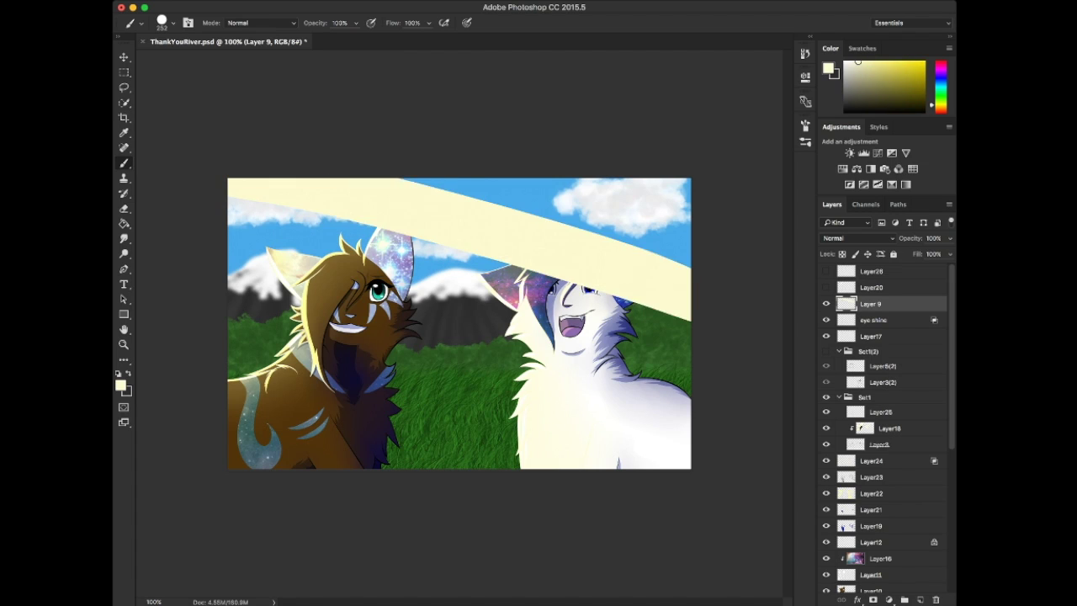
key("ctrl+z")
mouse_move(252, 206)
left_mouse_down()
mouse_move(686, 270)
mouse_move(513, 320)
left_mouse_up()
left_click_drag(278, 286, 467, 446)
left_click_drag(370, 187, 673, 188)
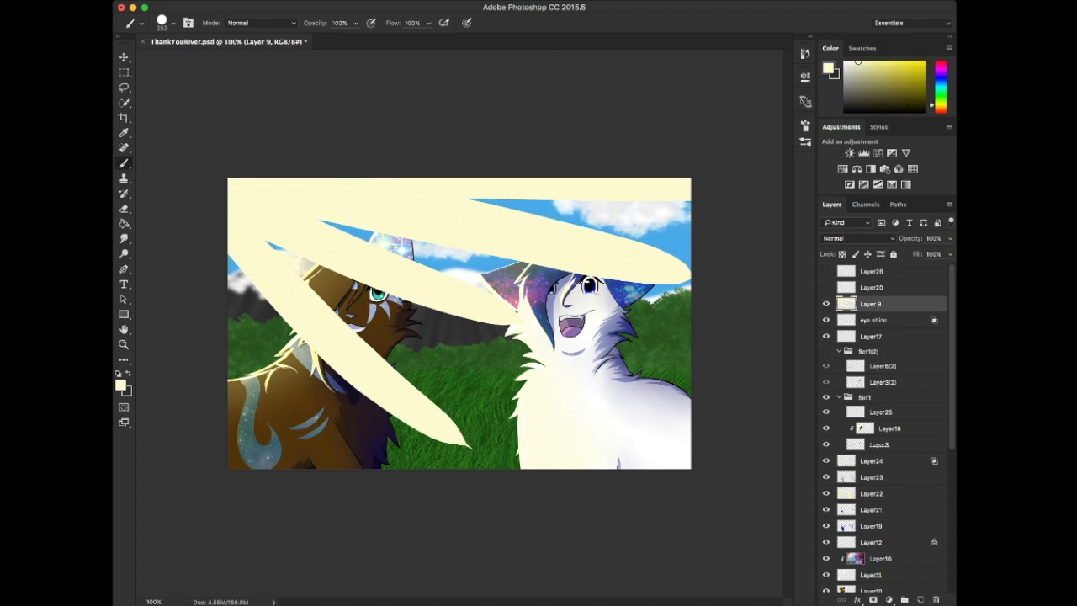
left_click_drag(240, 252, 277, 459)
key("ctrl+z")
left_click_drag(238, 252, 276, 459)
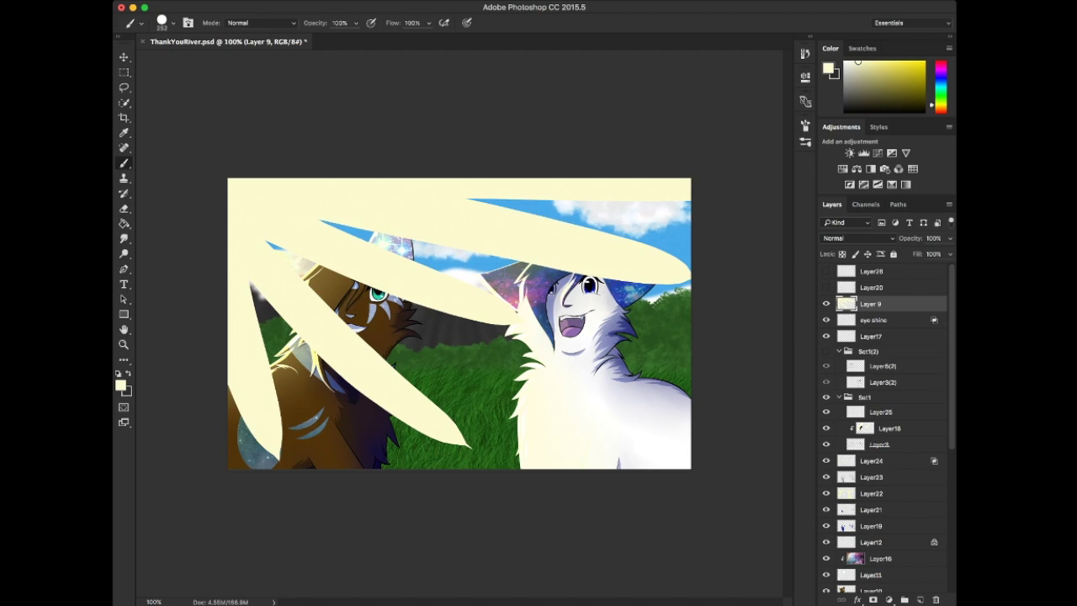
- Blur the cream rays into a soft glow and lower the glow layer's opacity
key("ctrl+f")
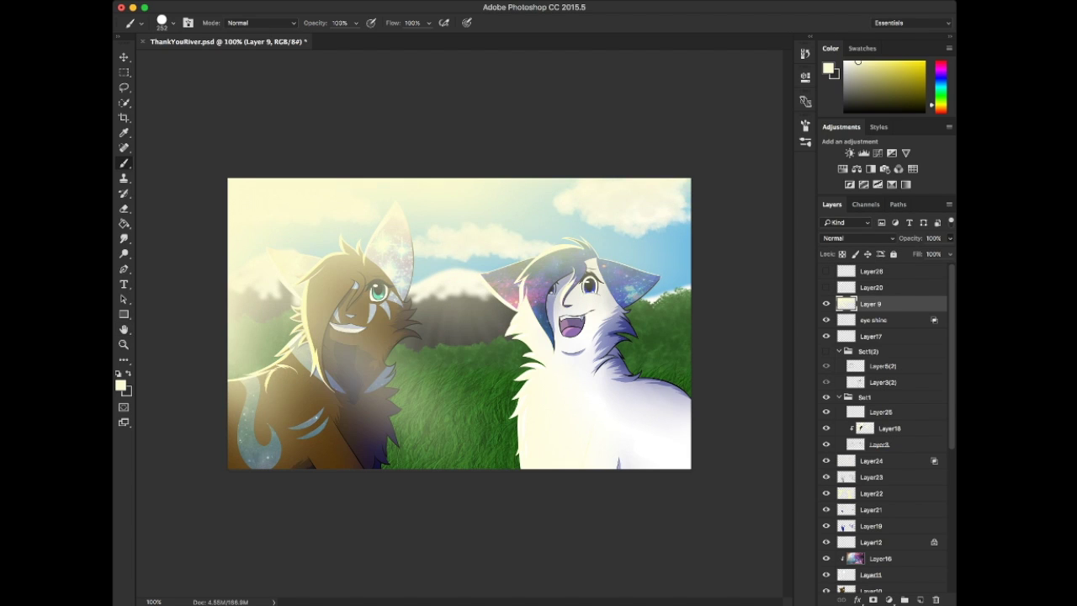
key("ctrl+alt+z")
key("ctrl+alt+z")
- Brush stronger yellow over the upper-left corner on a new layer, blur it, and set its opacity to 52%
key("ctrl+shift+alt+n")
left_click(883, 61)
mouse_move(397, 192)
left_mouse_down()
mouse_move(235, 252)
mouse_move(244, 299)
left_mouse_up()
key("h")
key("ctrl+f")
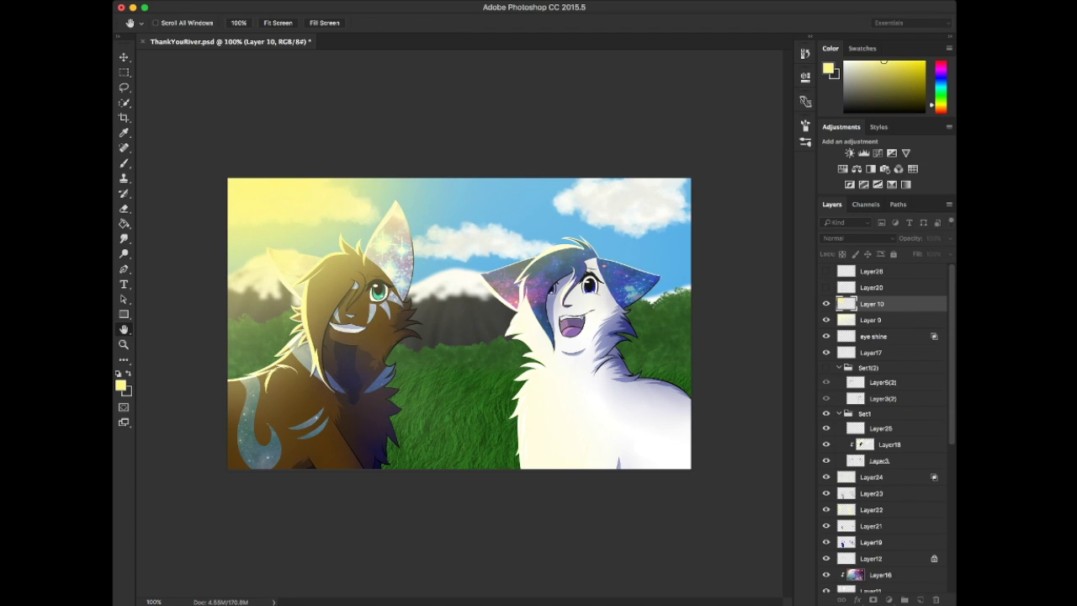
key("b")
left_click_drag(910, 238, 899, 238)
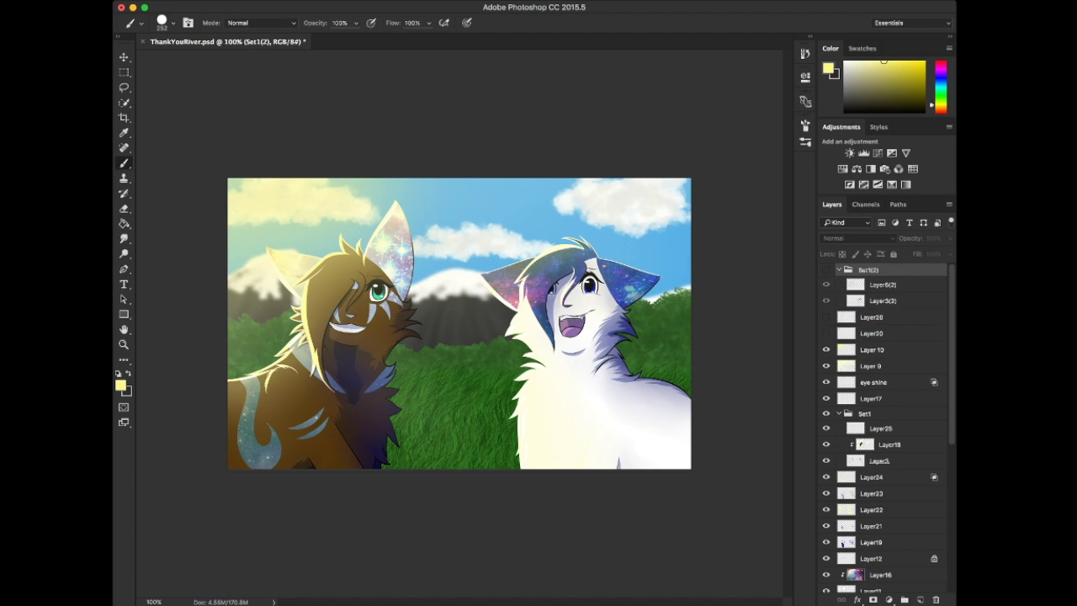
- Hide the cream Layer7 near the stack's bottom, then duplicate the artwork layers above it and merge the copies into one layer
scroll(883, 429, "down", 5)
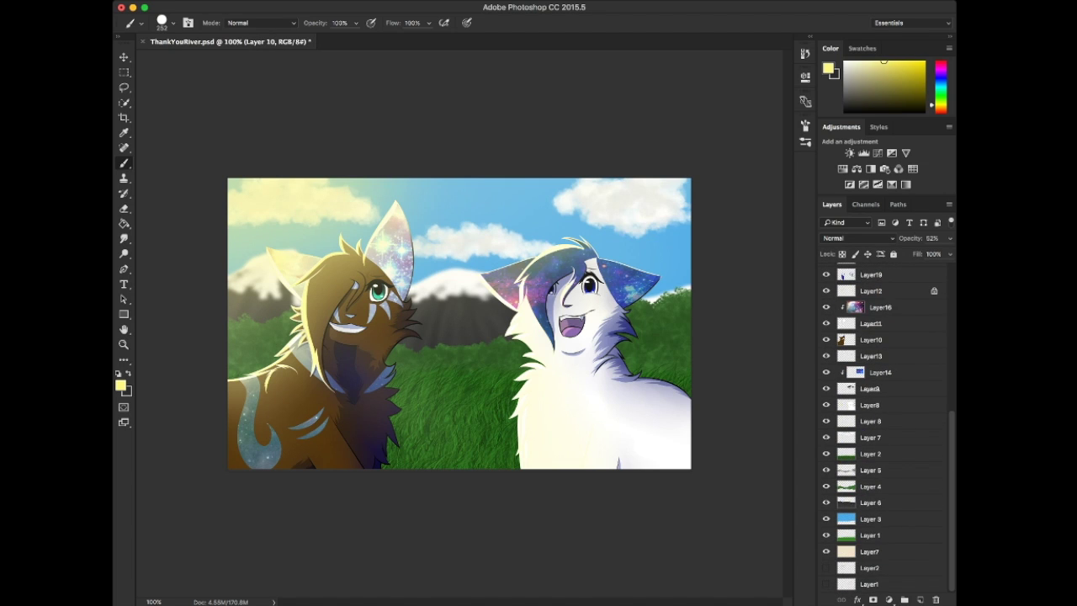
left_click(827, 551)
key("super+alt+a")
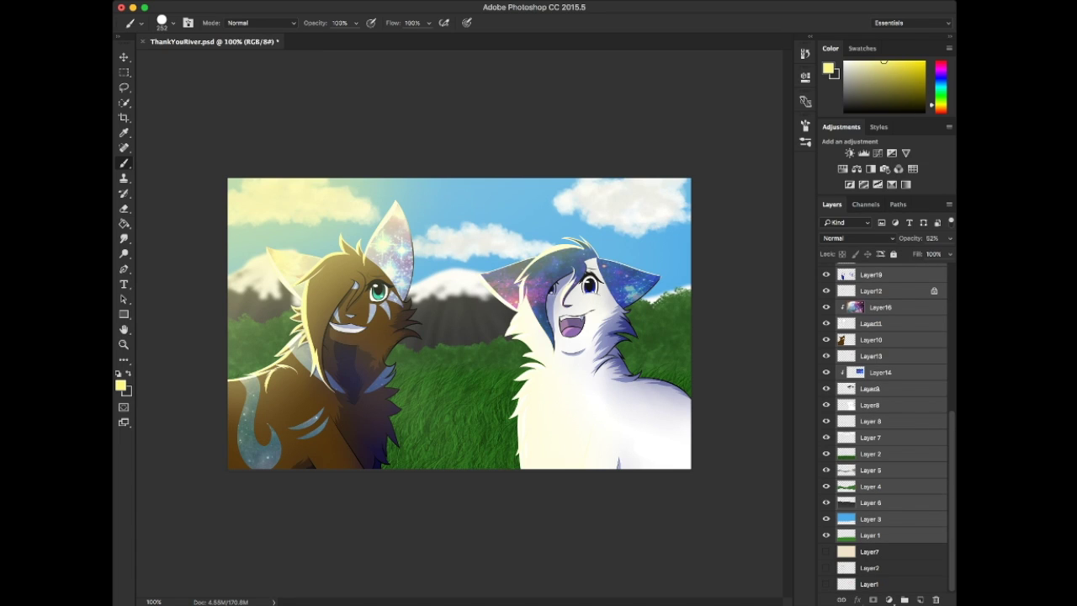
key("super+j")
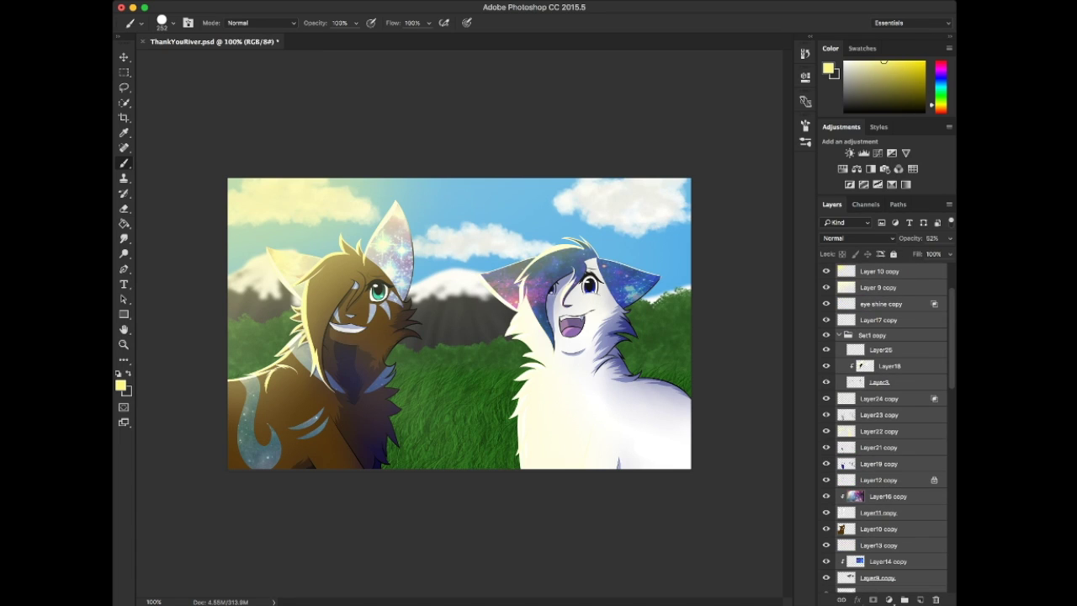
scroll(883, 429, "up", 2)
key("super+e")
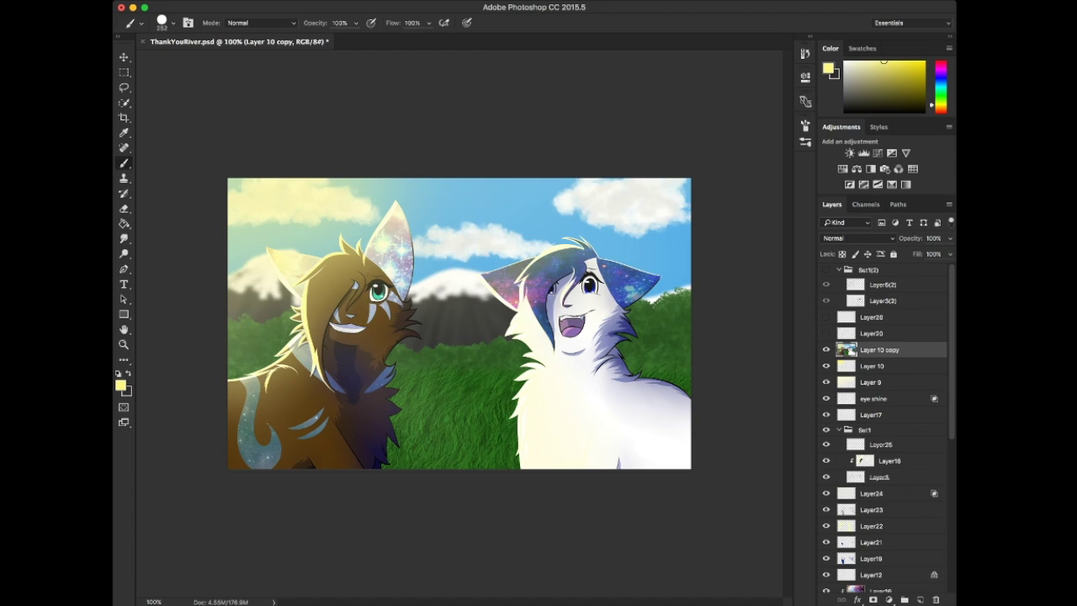
- Adjust the hue and saturation of the merged Layer 10 copy in two passes to shift and enrich the artwork's colours
key("super+u")
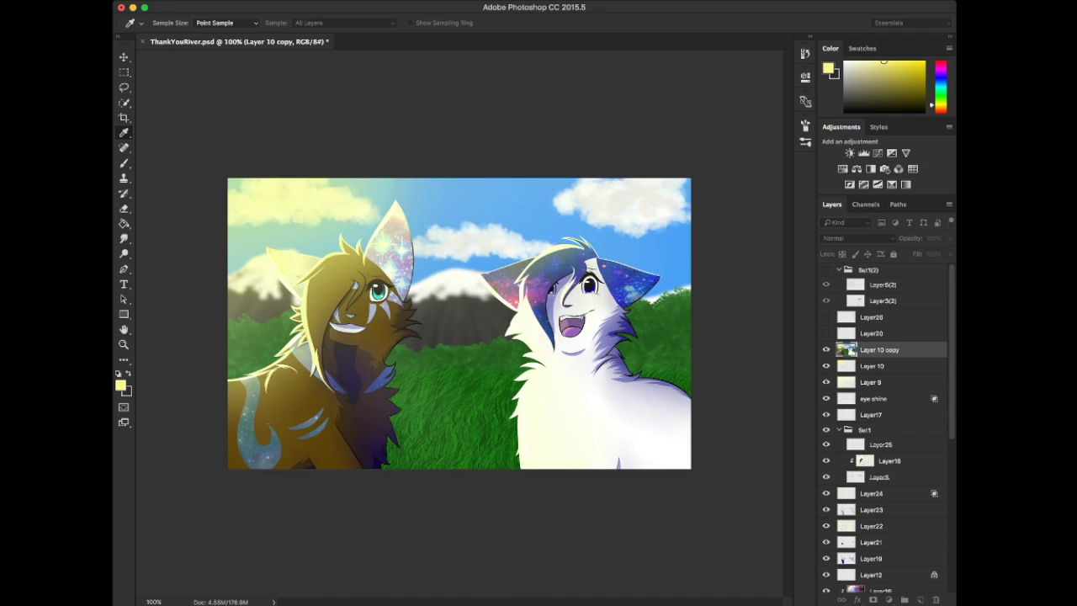
key("Return")
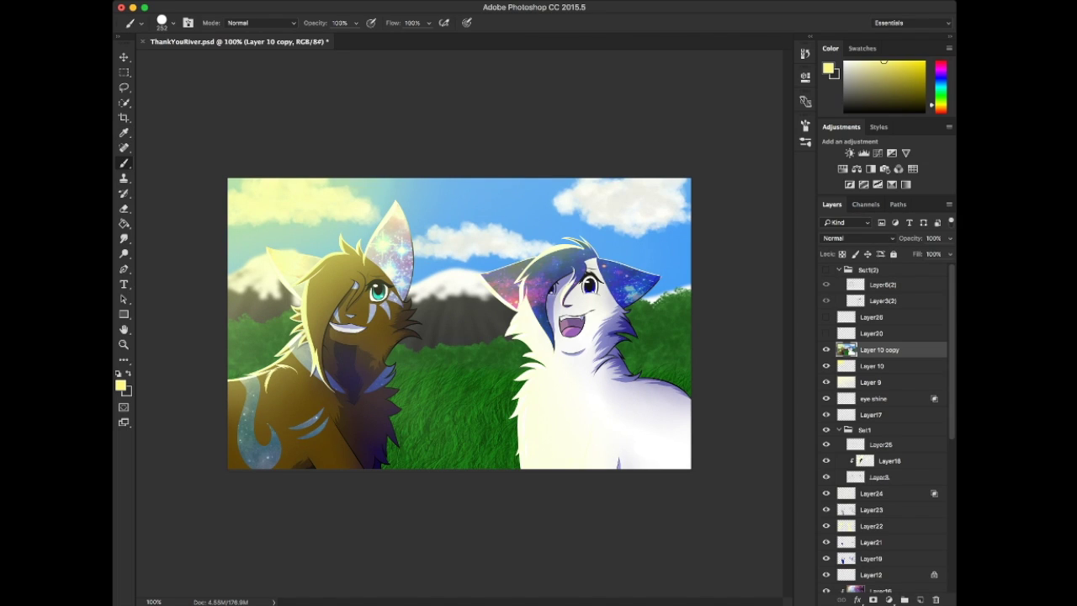
key("super+u")
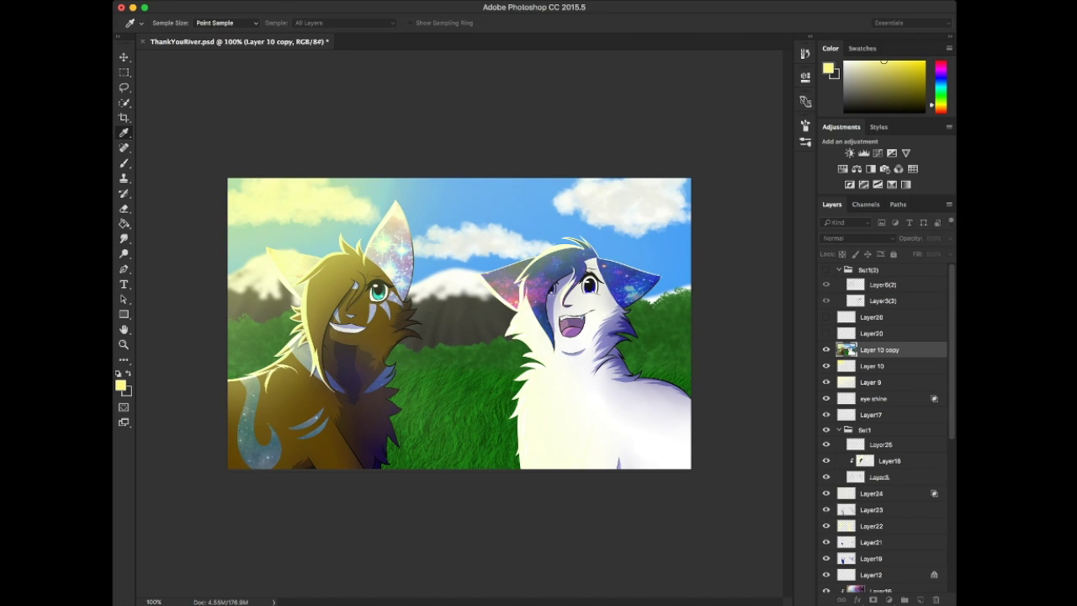
key("Return")
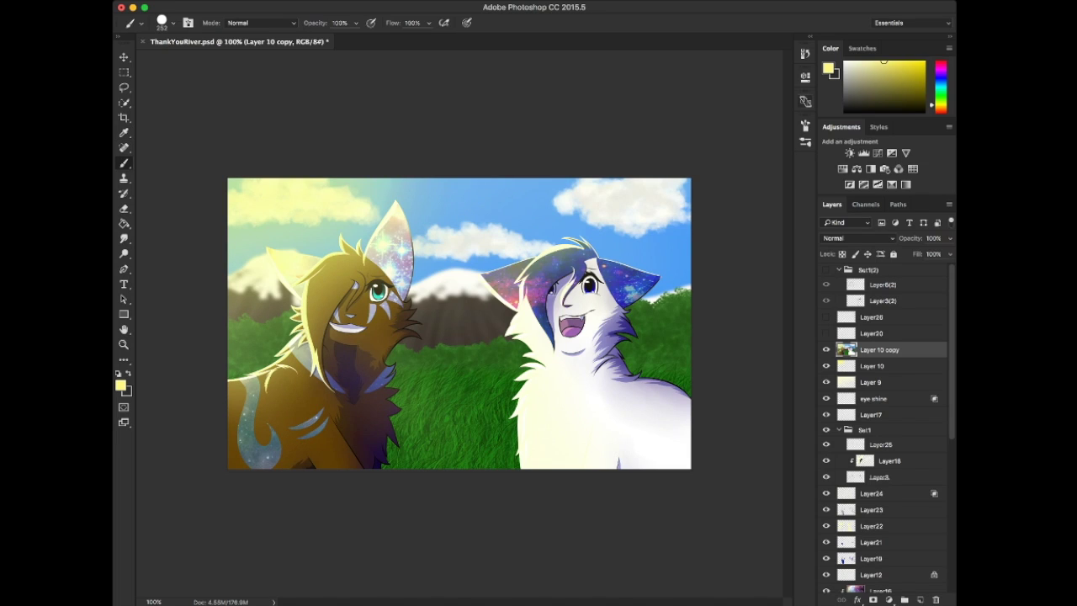
- Show the signature layer Layer26, then move and transform the signature to fit small in the canvas's lower-right corner
left_click(825, 316)
key("v")
left_click(872, 317)
mouse_move(471, 224)
left_mouse_down()
mouse_move(669, 448)
mouse_move(643, 453)
left_mouse_up()
key("Return")
key("super+t")
key("z")
mouse_move(665, 459)
left_mouse_down()
mouse_move(740, 458)
mouse_move(695, 478)
left_mouse_up()
key("Return")
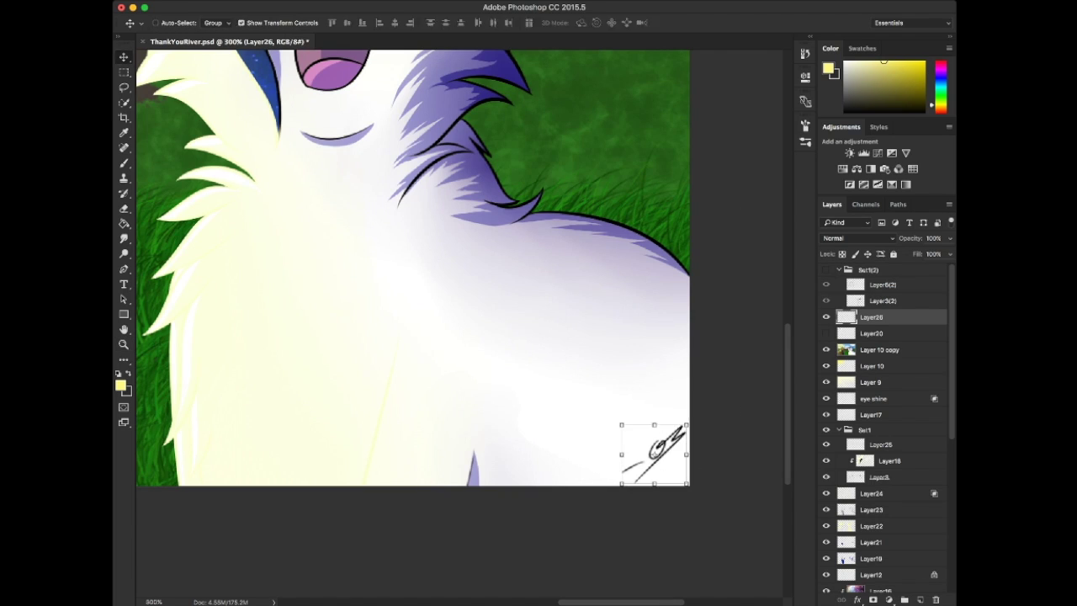
key("z")
key("super+1")
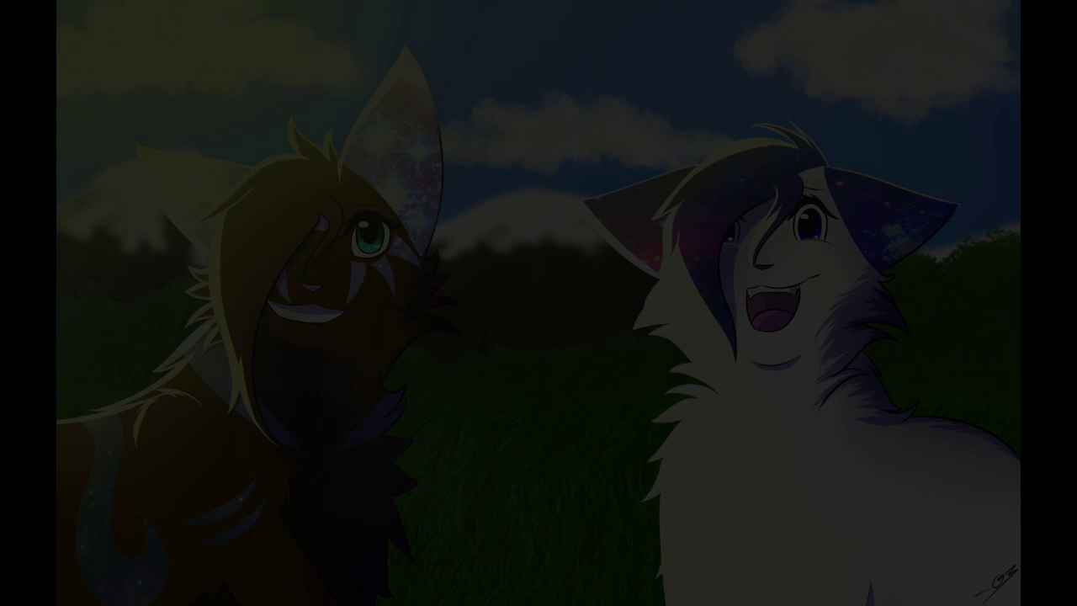